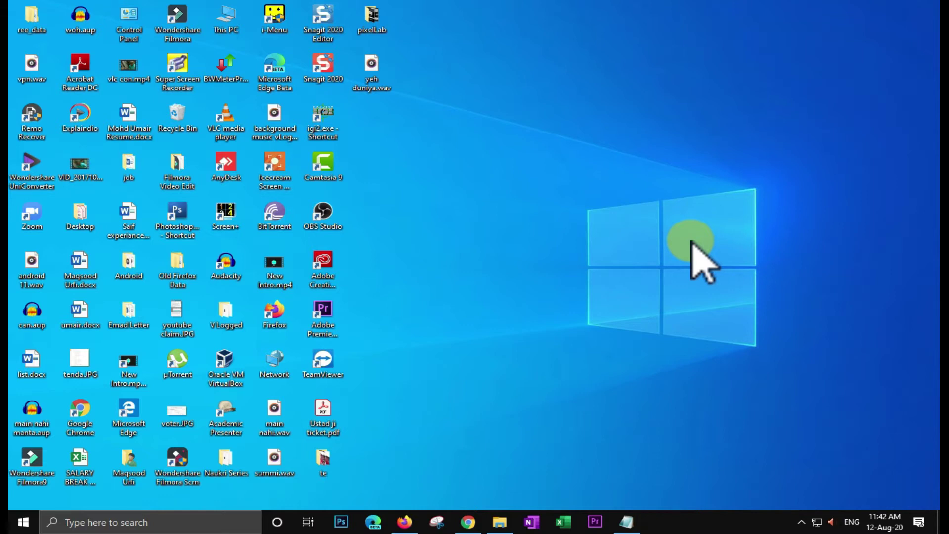
key("super+r")
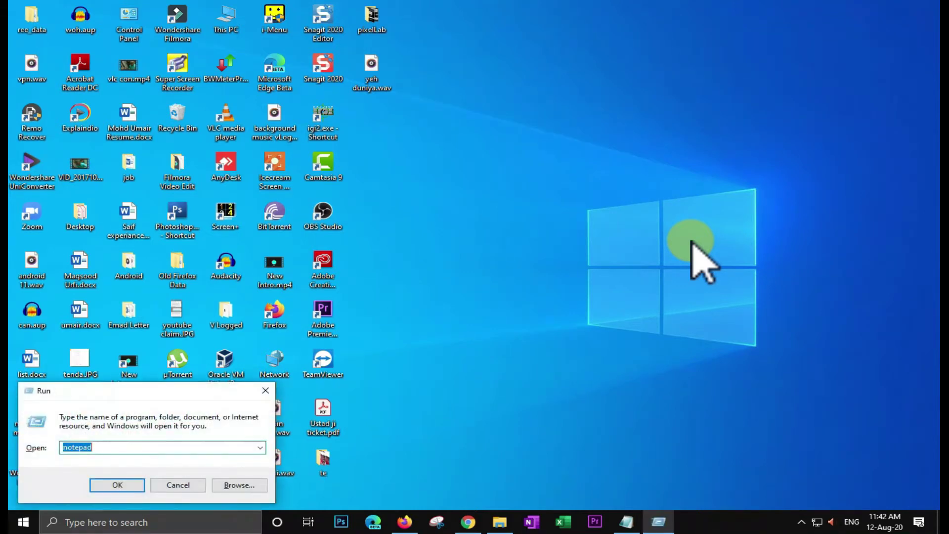
type("temp")
key("BackSpace")
key("BackSpace")
key("BackSpace")
key("BackSpace")
type("cleanmgr")
key("BackSpace")
key("BackSpace")
key("BackSpace")
key("BackSpace")
key("BackSpace")
key("BackSpace")
key("BackSpace")
key("BackSpace")
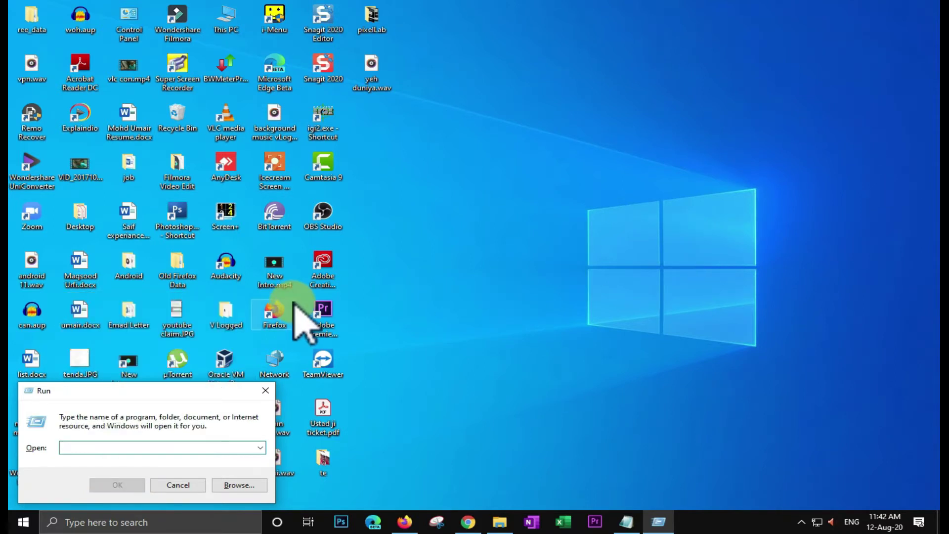
left_click(266, 391)
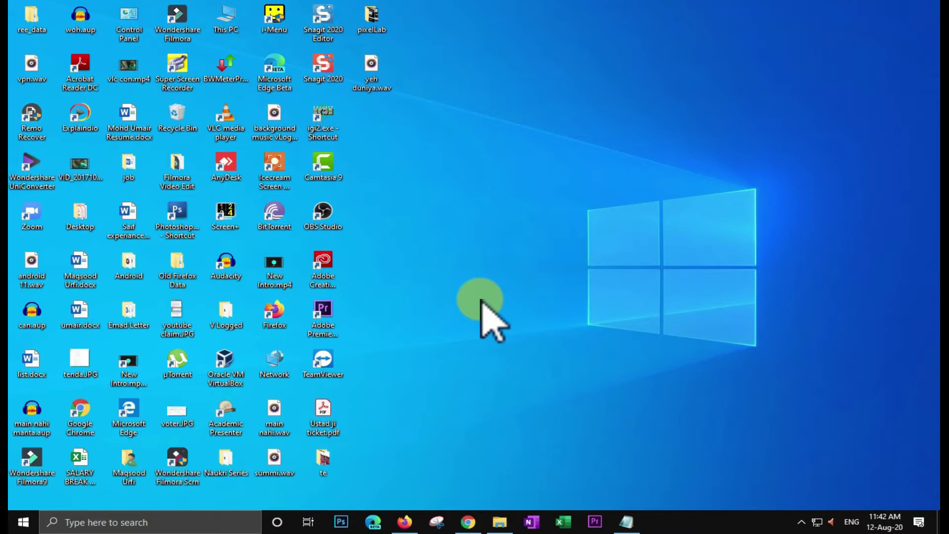
Step: Search Windows for "temp" and open the Delete temporary files system settings
left_click(170, 522)
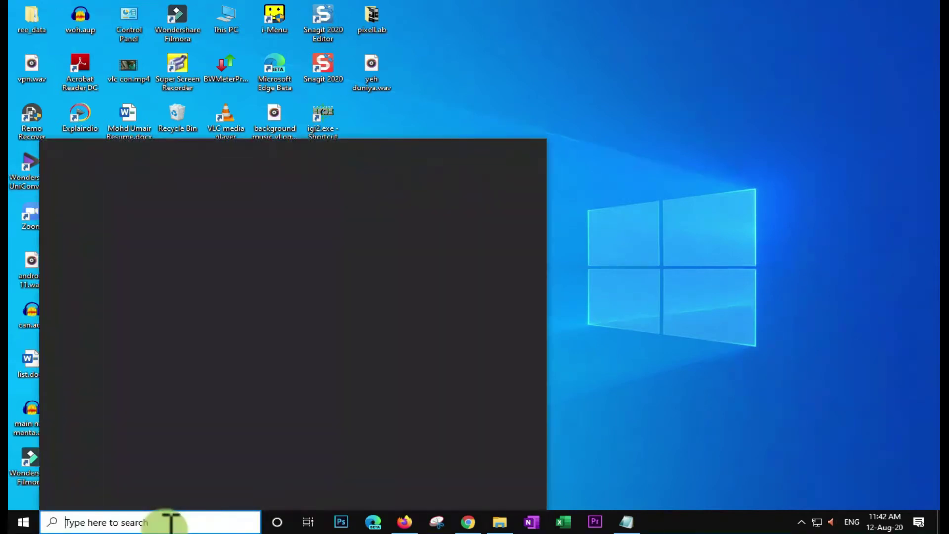
type("temp")
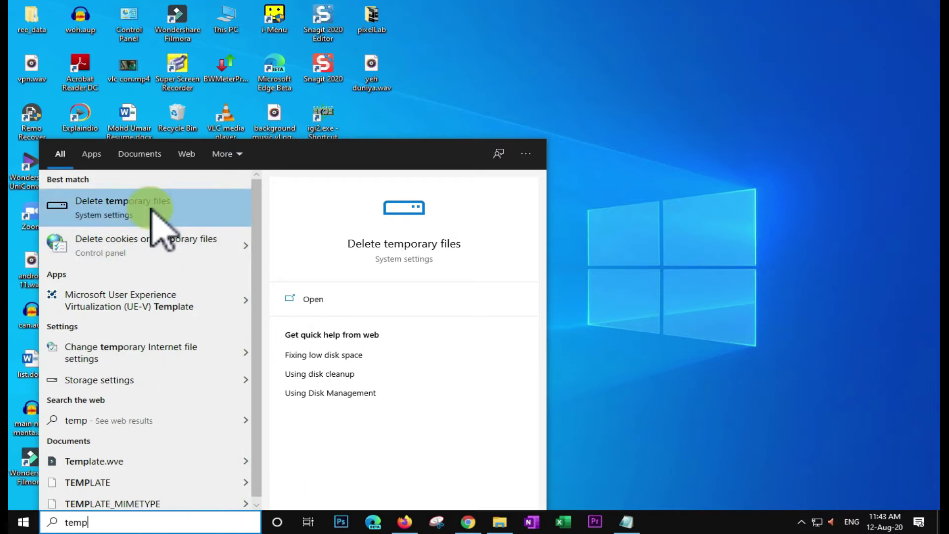
scroll(183, 376, "down", 1)
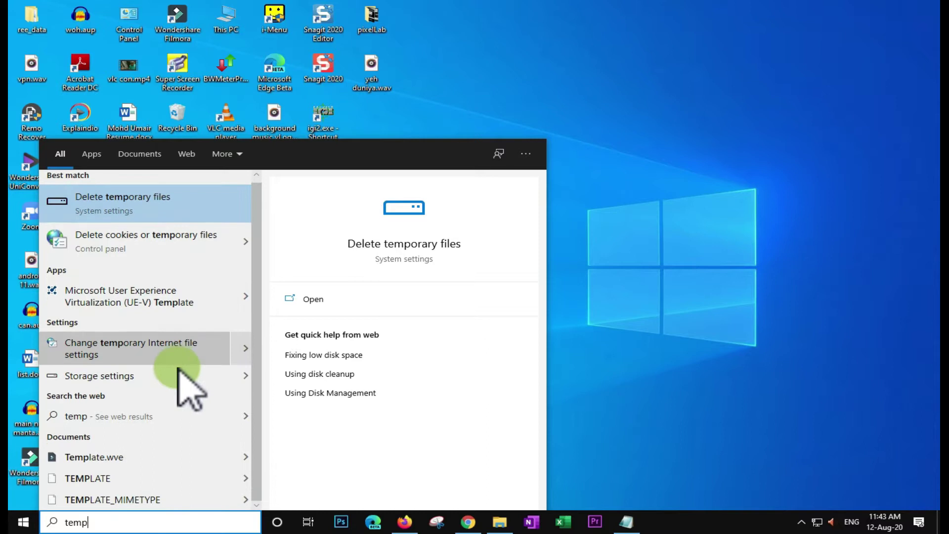
left_click(192, 205)
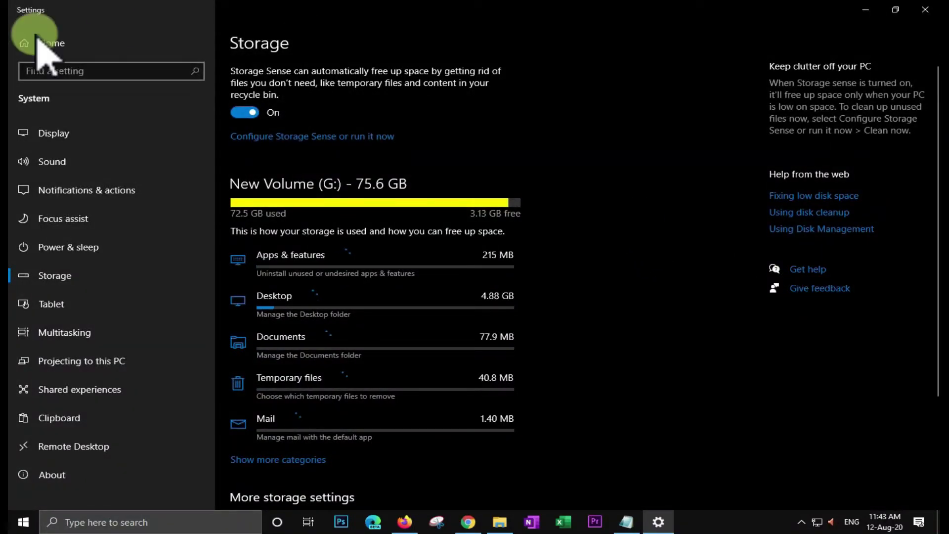
left_click(23, 522)
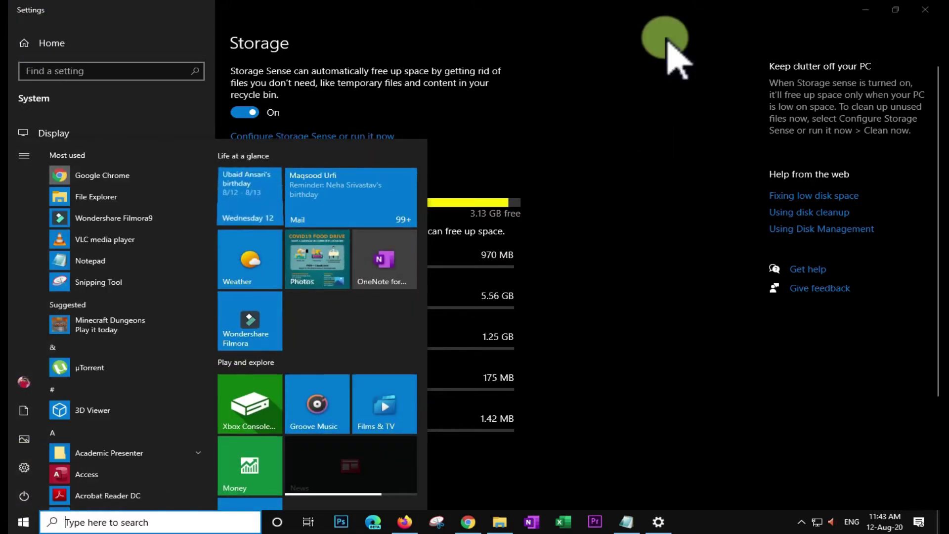
left_click(666, 40)
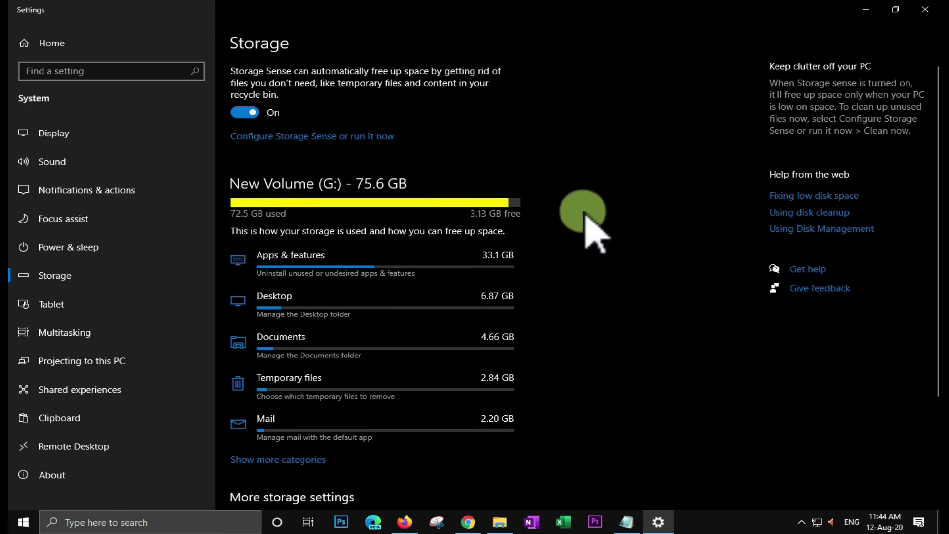
Step: Open the Temporary files category from the storage usage list to scan for removable files
scroll(607, 242, "down", 3)
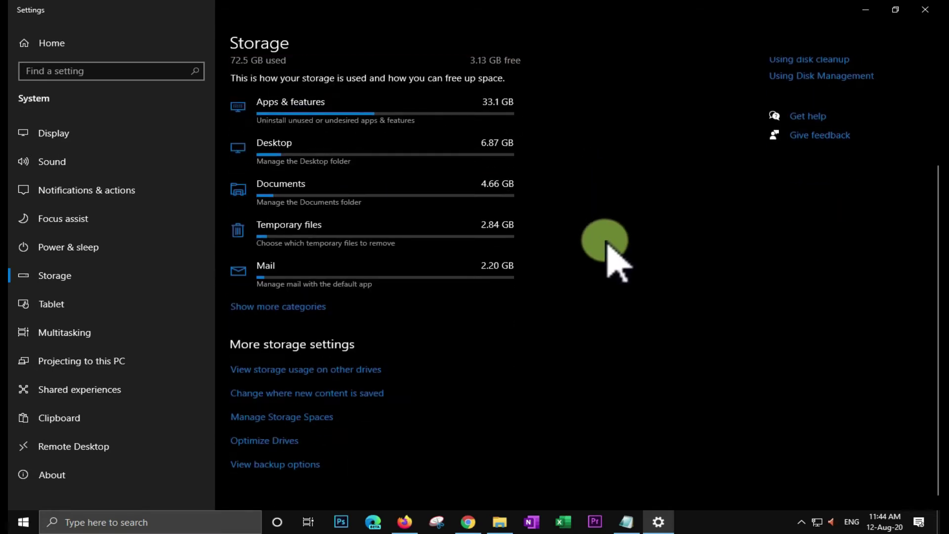
scroll(607, 242, "up", 2)
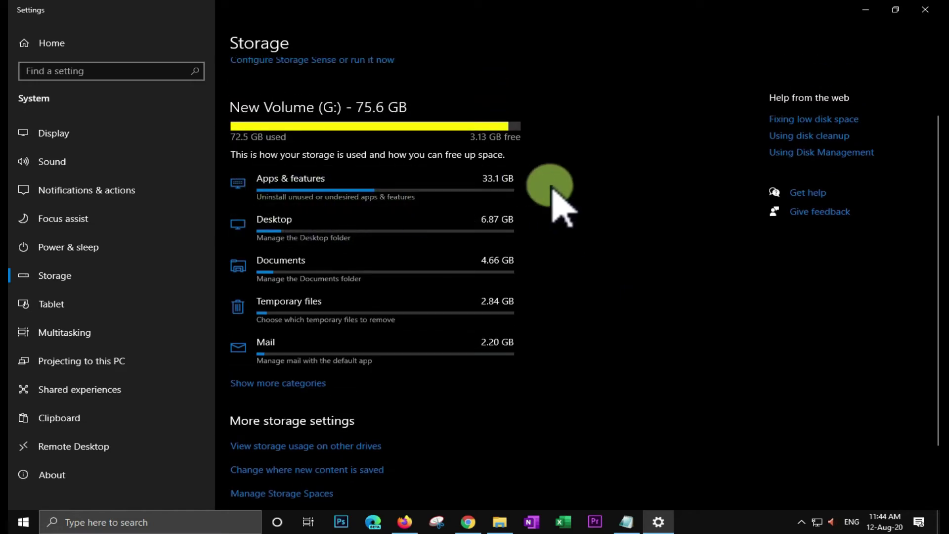
scroll(332, 308, "down", 1)
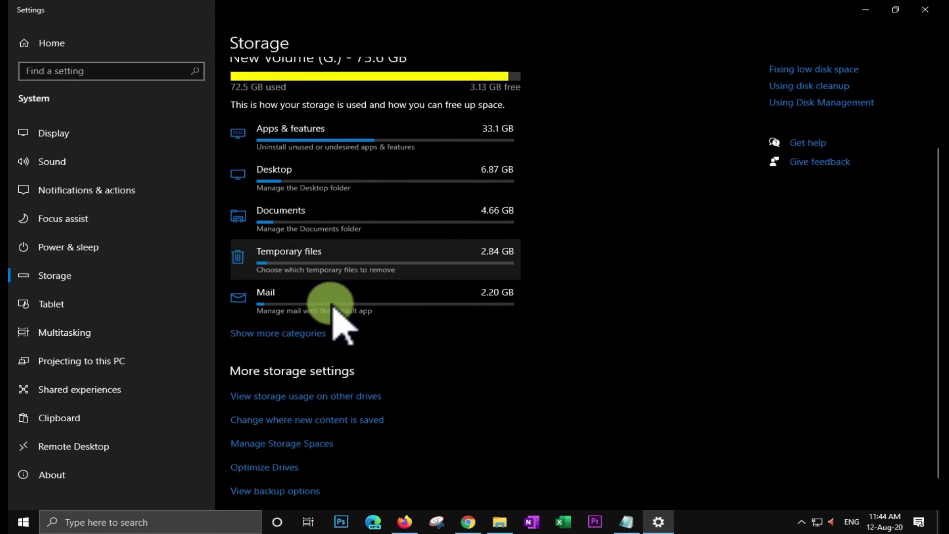
scroll(332, 309, "down", 1)
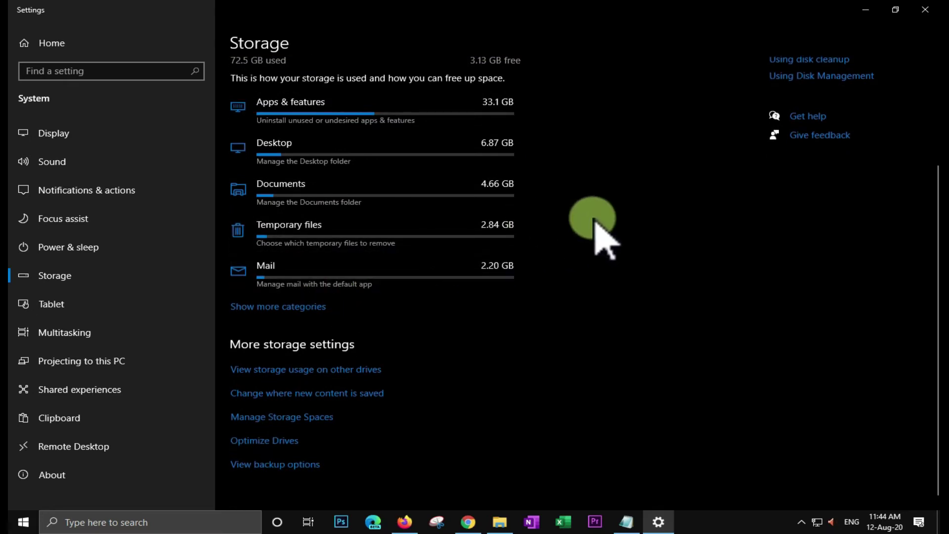
scroll(596, 225, "down", 1)
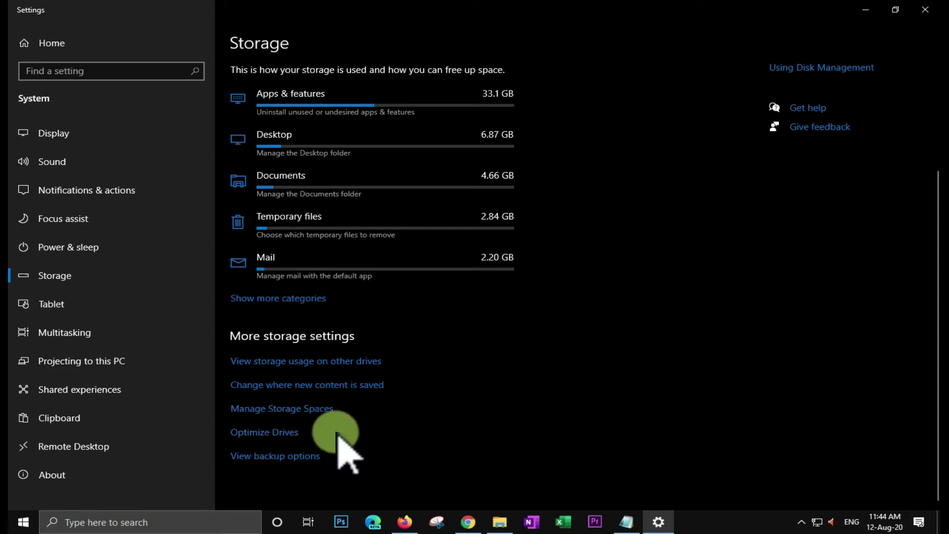
left_click(313, 229)
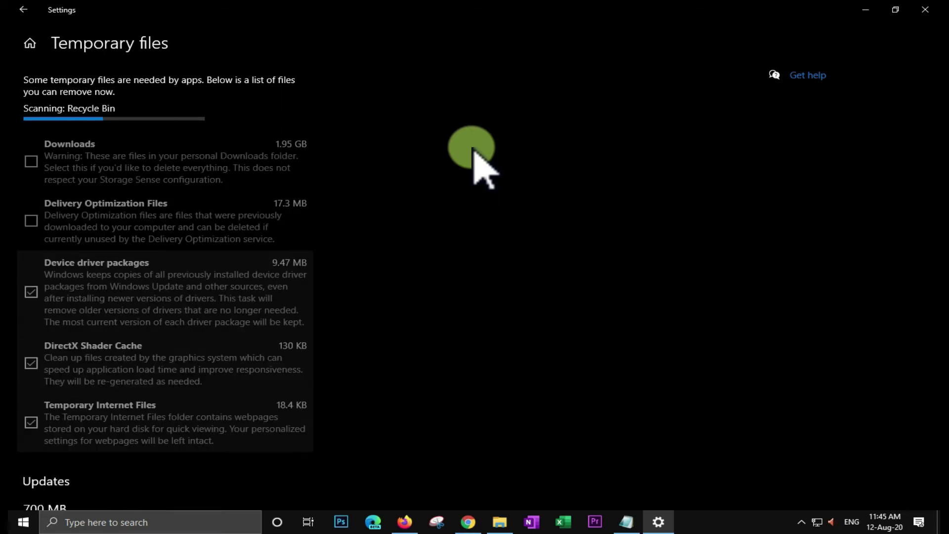
scroll(474, 150, "down", 2)
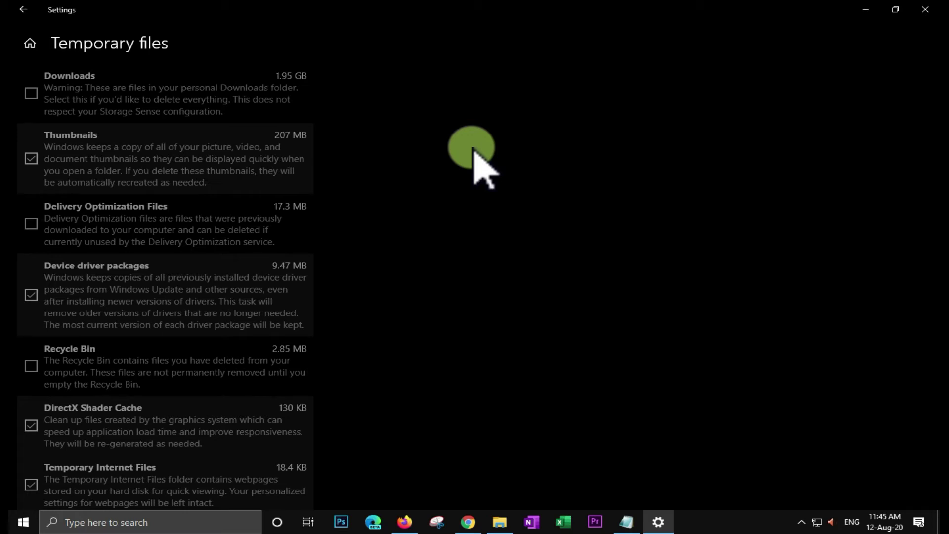
scroll(474, 151, "up", 2)
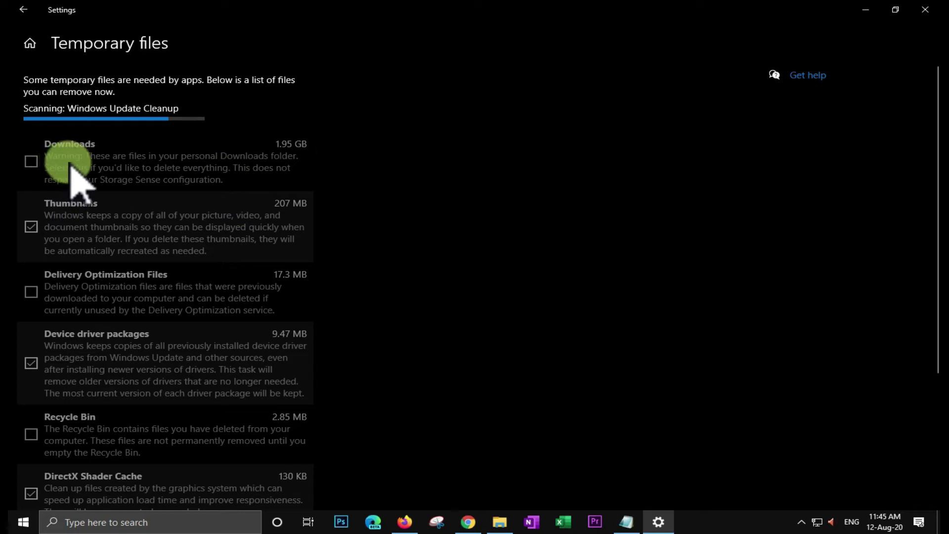
Step: Look through the contents of the Downloads folder in File Explorer, then return to the Temporary files settings
left_click(501, 520)
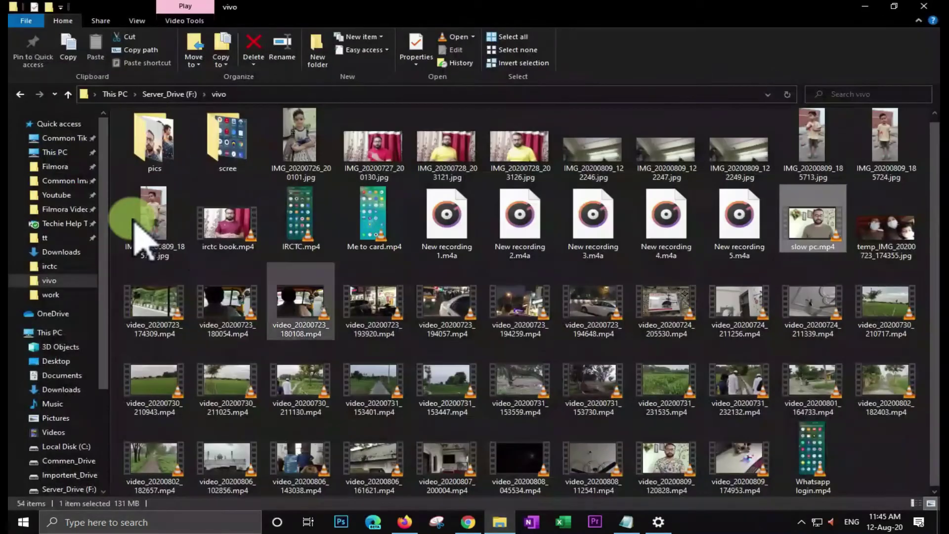
scroll(74, 371, "down", 1)
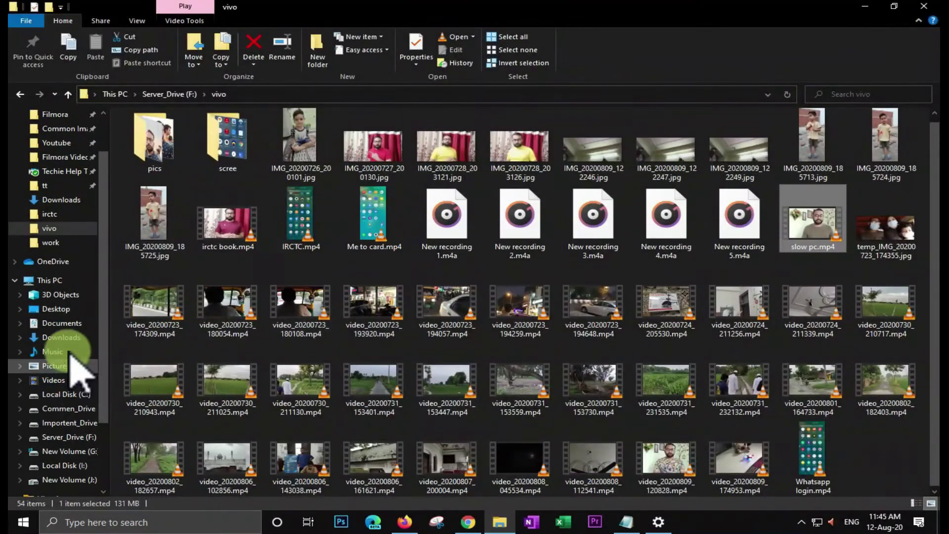
left_click(58, 199)
scroll(445, 238, "down", 5)
scroll(482, 307, "down", 5)
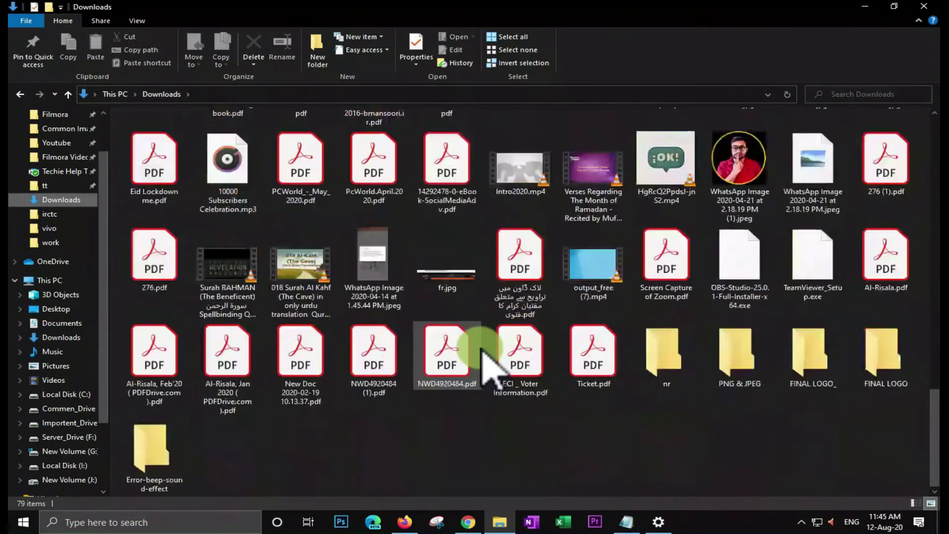
scroll(484, 346, "up", 10)
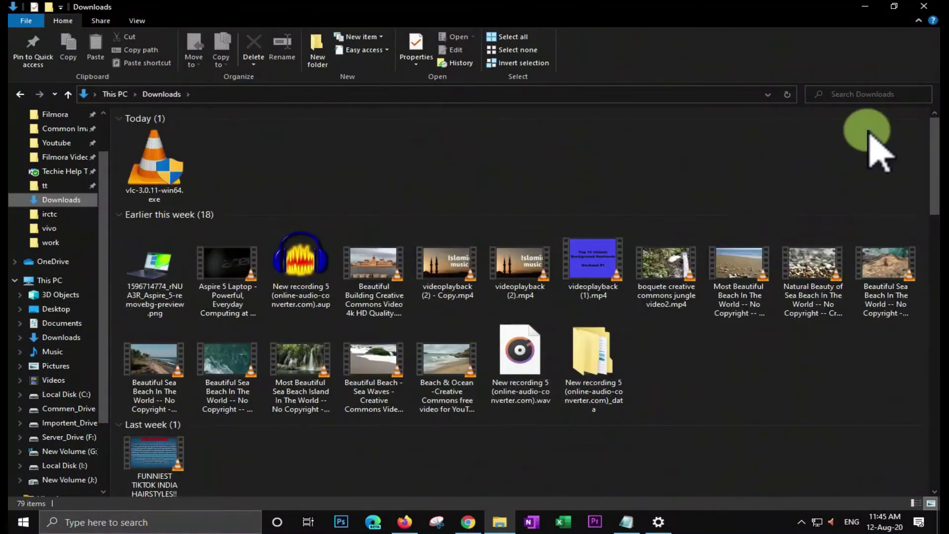
left_click(865, 6)
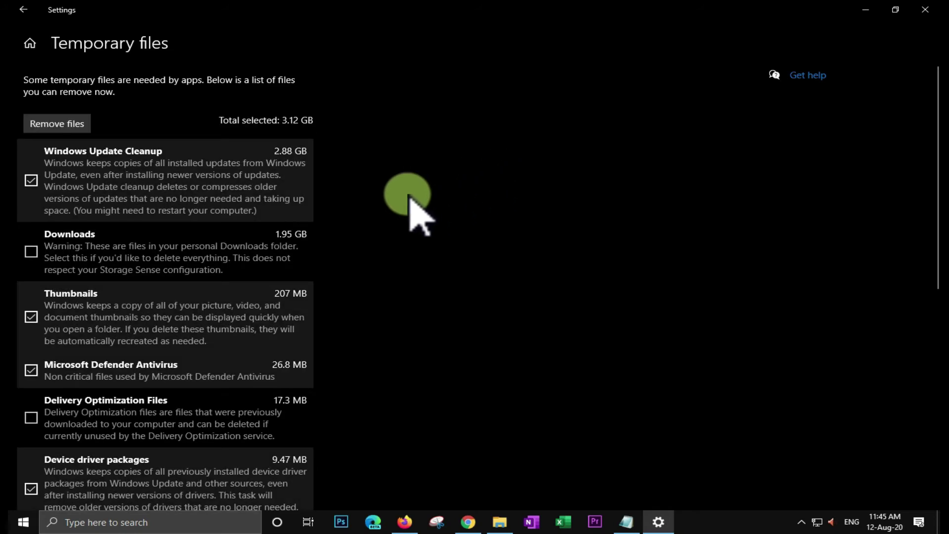
left_click(32, 183)
scroll(621, 215, "down", 2)
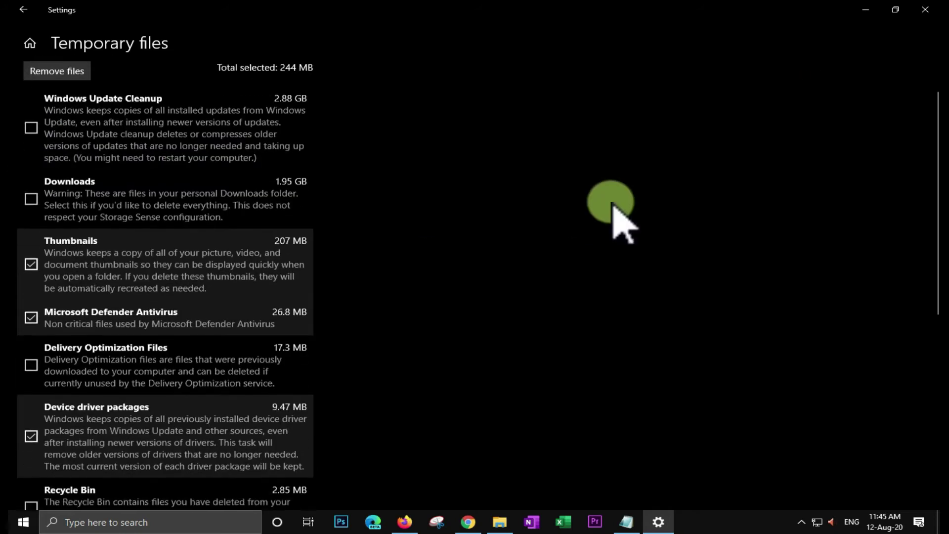
left_click(31, 113)
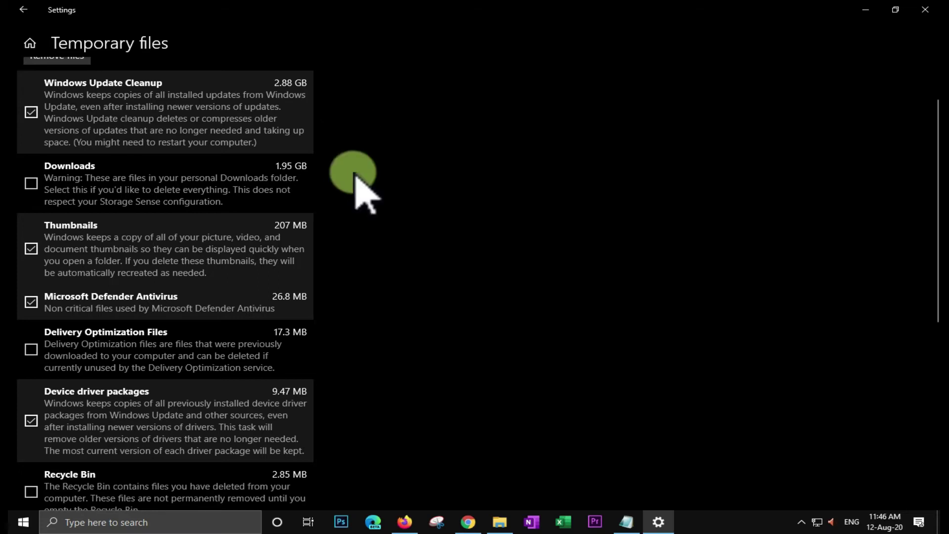
Step: Review the full list of removable temporary file categories, their descriptions and which ones are selected
scroll(366, 183, "down", 1)
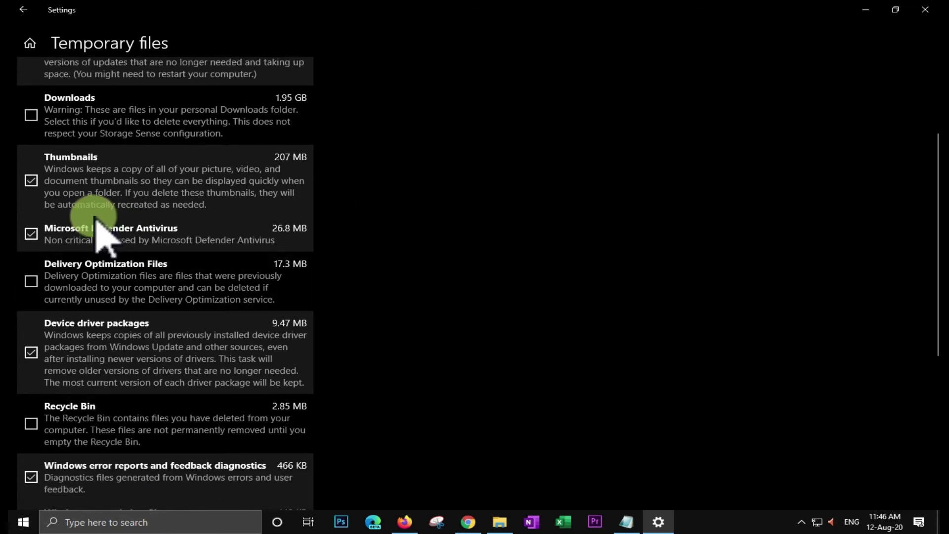
scroll(282, 215, "down", 1)
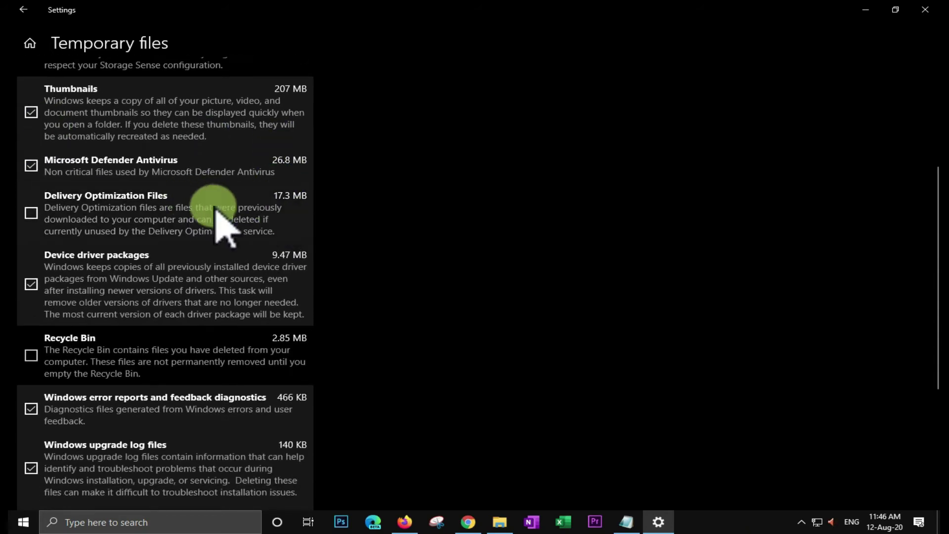
scroll(290, 235, "up", 1)
scroll(290, 236, "up", 3)
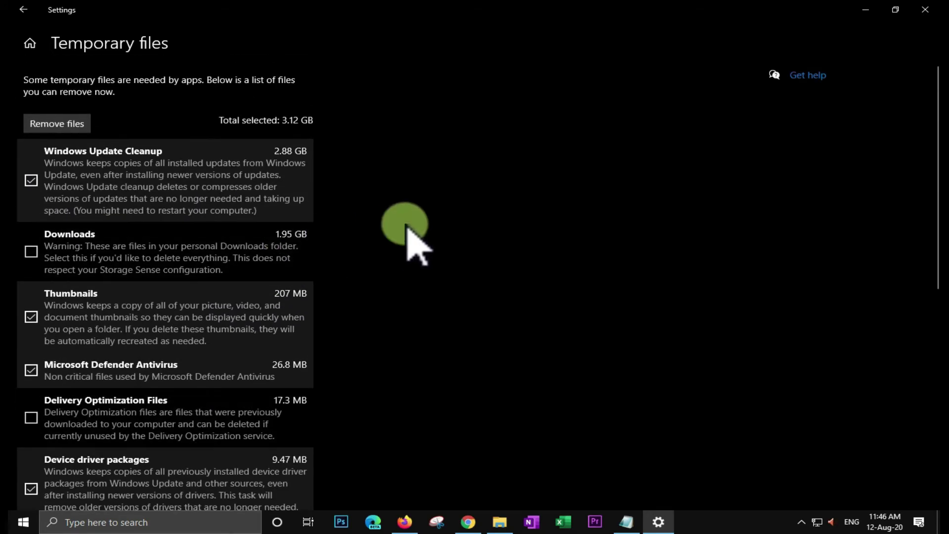
scroll(406, 227, "down", 2)
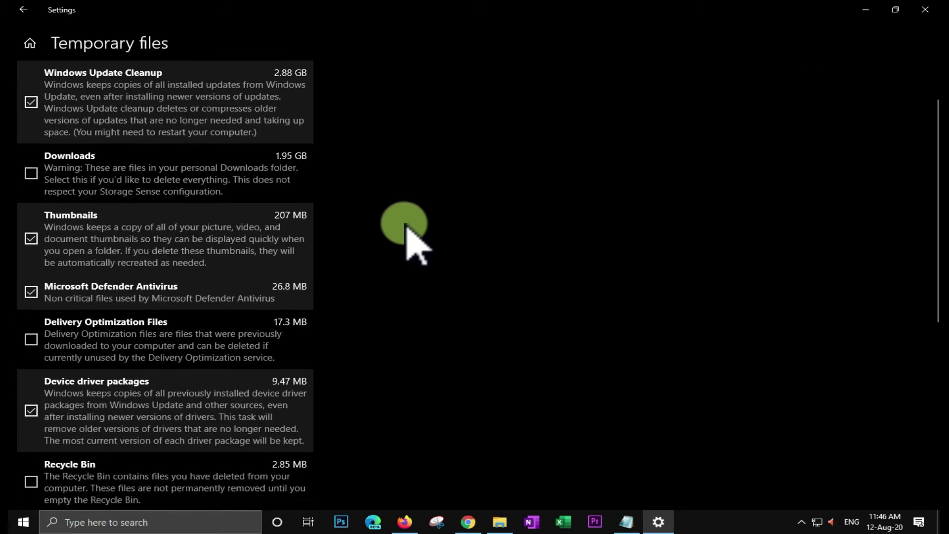
scroll(148, 347, "down", 1)
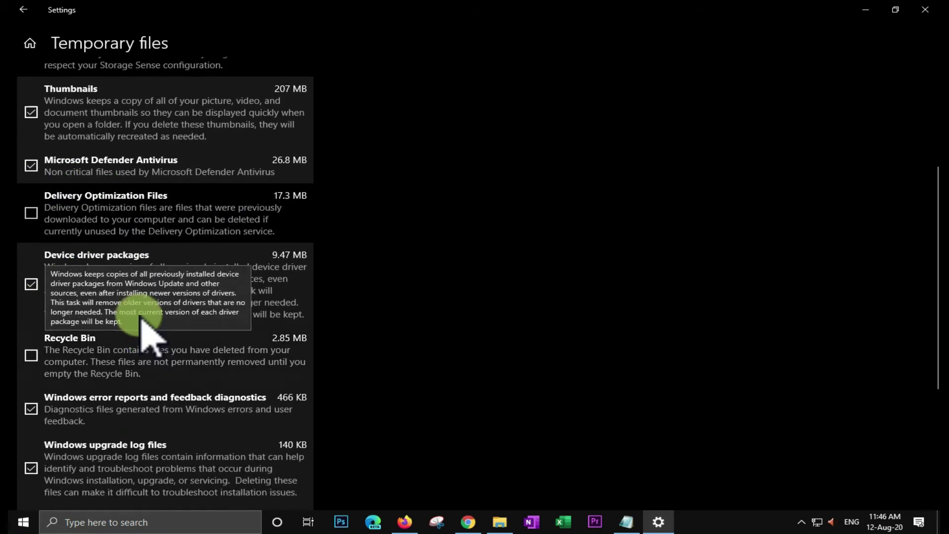
scroll(317, 285, "down", 1)
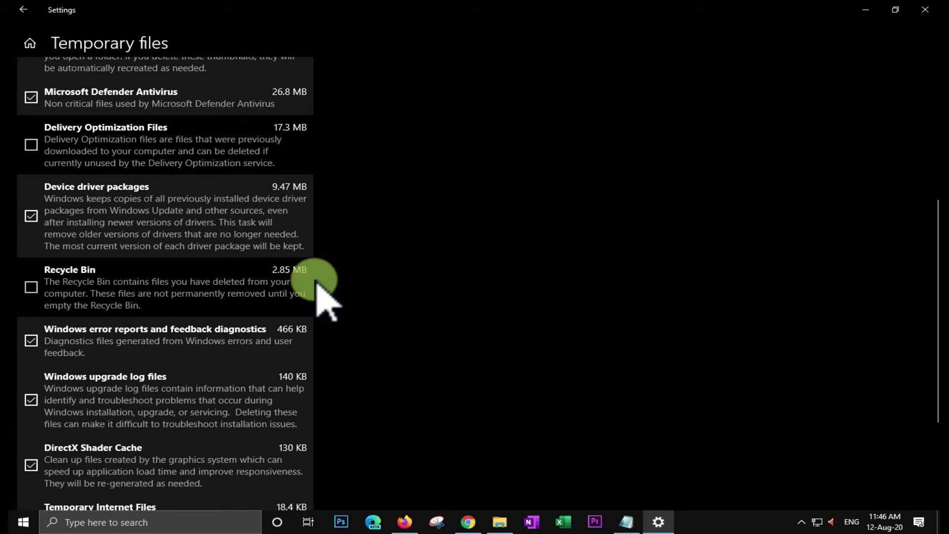
scroll(317, 285, "down", 3)
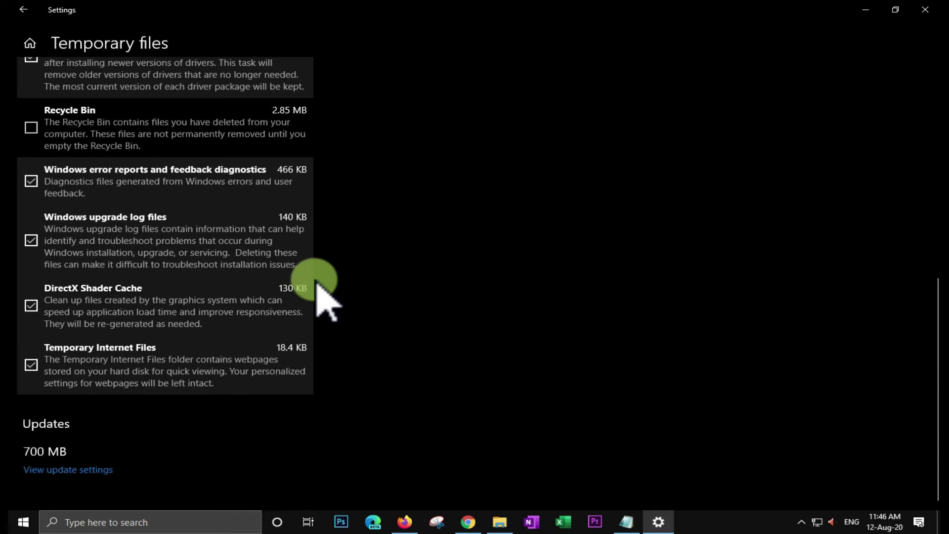
scroll(317, 284, "up", 8)
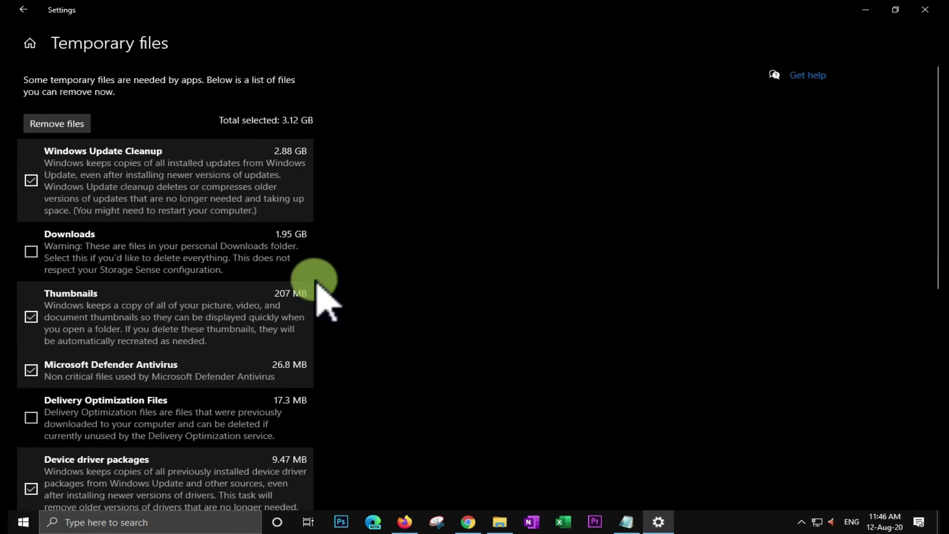
Step: Add the Recycle Bin to the selected categories and remove the selected temporary files
scroll(161, 317, "down", 5)
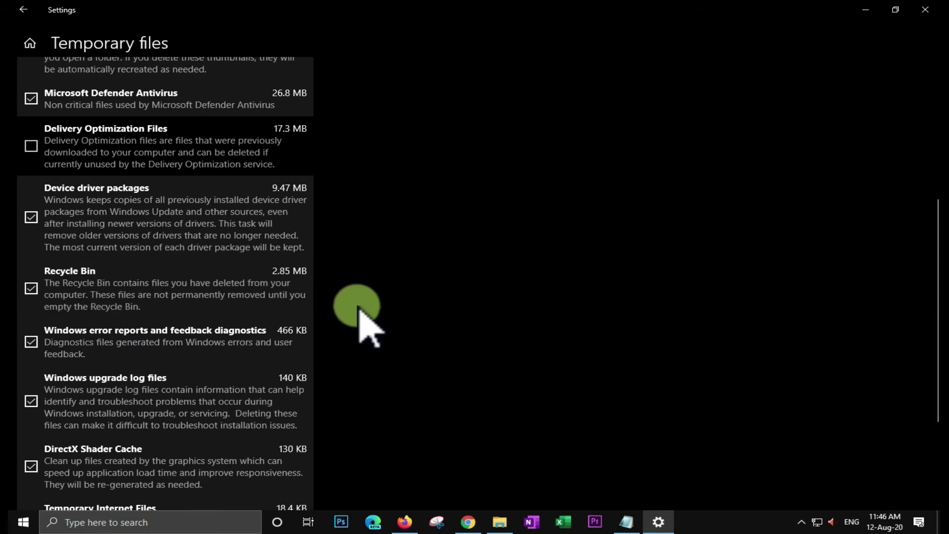
scroll(359, 309, "up", 5)
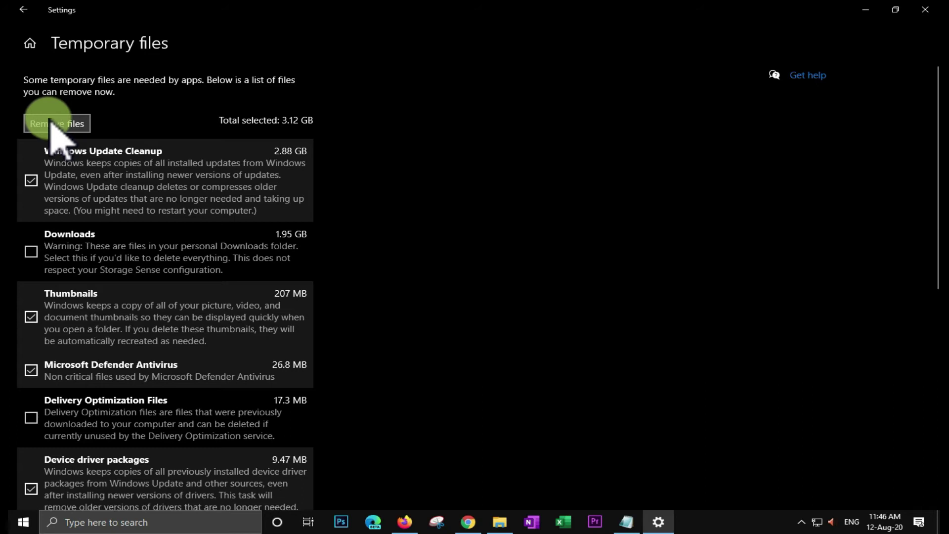
left_click(51, 125)
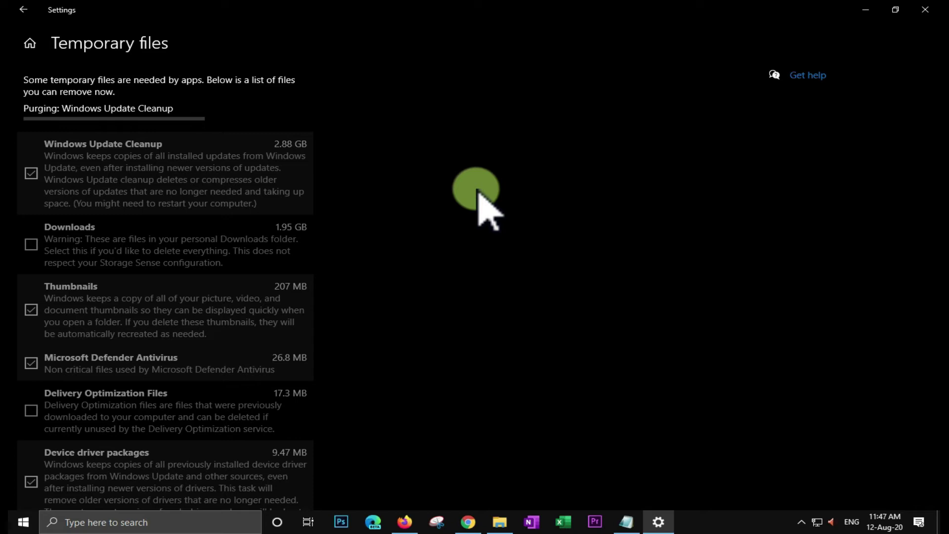
Step: Examine the purge progress and the full list of temporary file categories while the removal runs
scroll(478, 192, "down", 10)
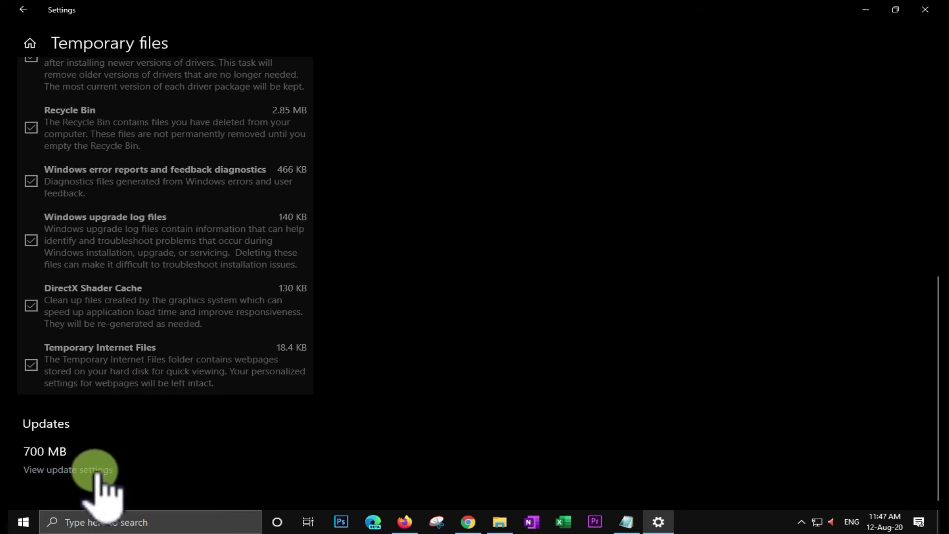
scroll(350, 430, "up", 9)
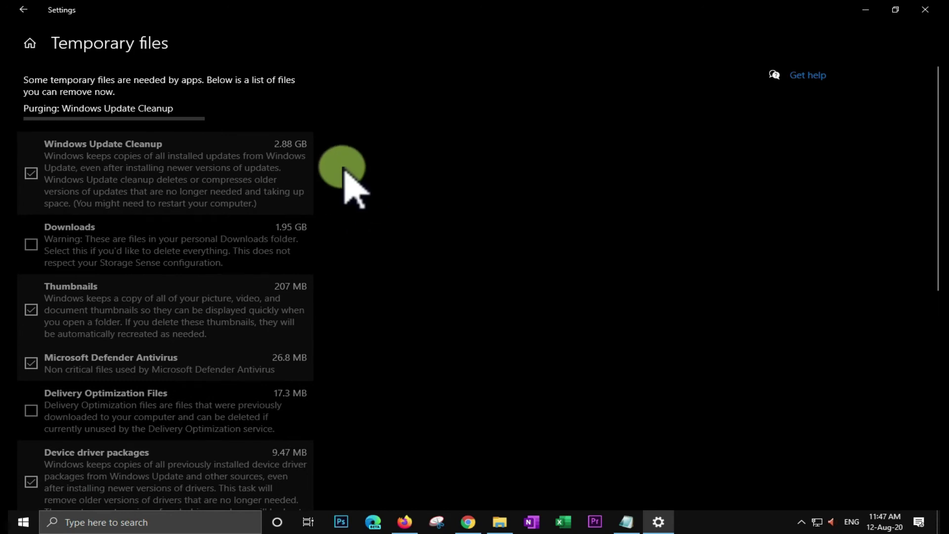
scroll(348, 173, "down", 3)
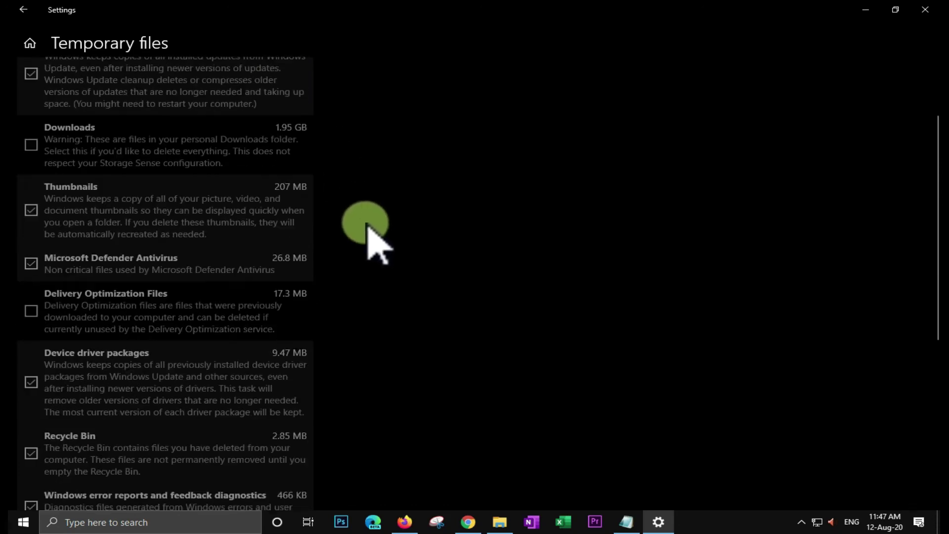
scroll(364, 221, "down", 2)
scroll(331, 255, "down", 1)
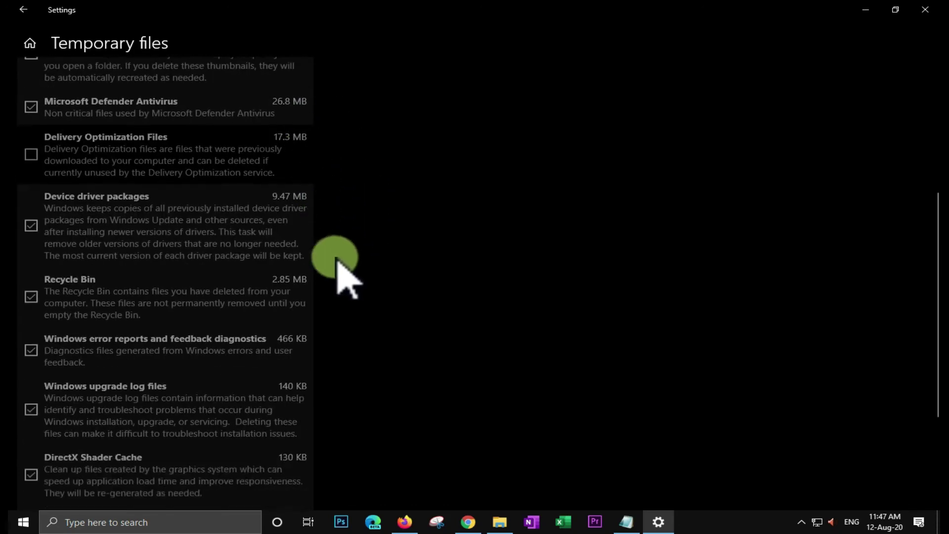
scroll(336, 262, "down", 3)
scroll(337, 262, "up", 8)
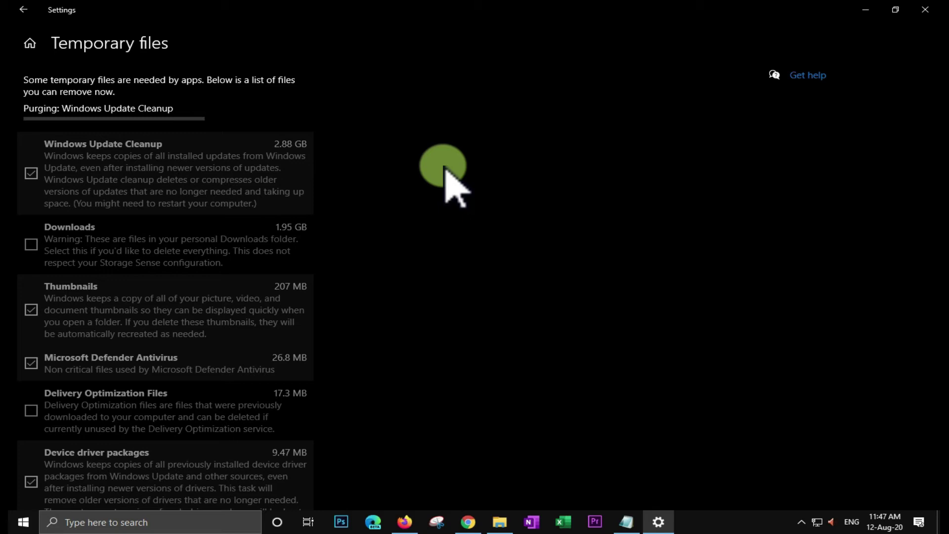
scroll(657, 323, "down", 1)
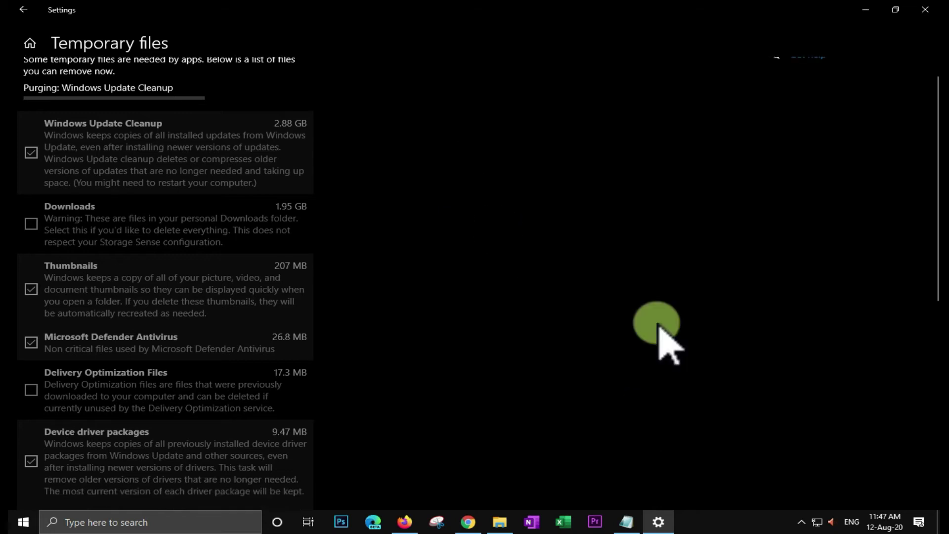
scroll(657, 323, "up", 1)
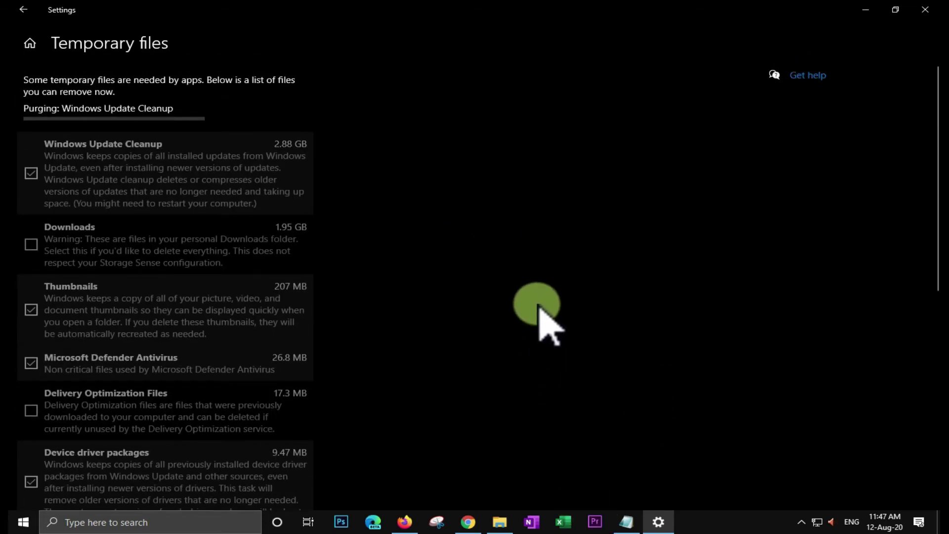
Step: Open the Windows Temp folder by running temp, look through its files and close the folder window
key("super+r")
type("temp")
key("Return")
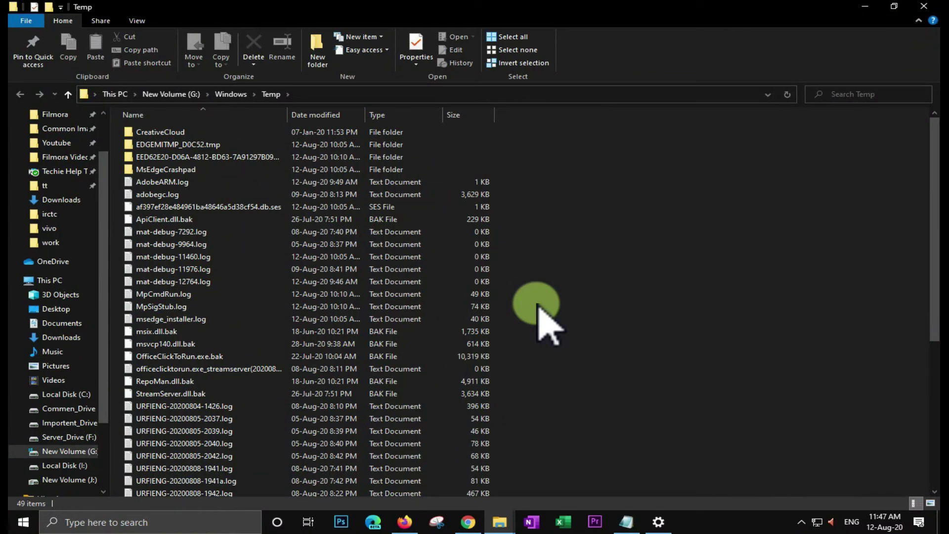
scroll(538, 317, "down", 7)
left_click(924, 6)
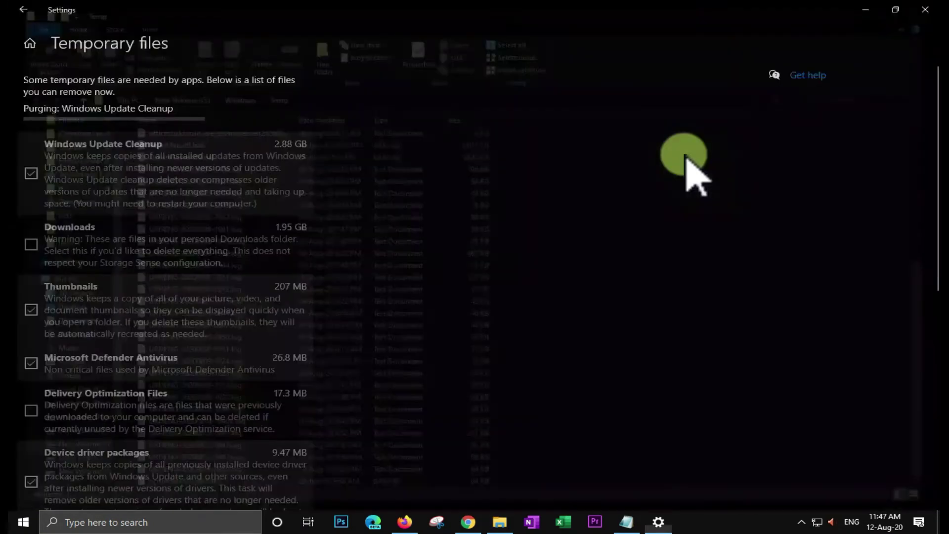
Step: Open the user profile's Temp folder by running %temp%, view its files and close the folder window
key("super+r")
type("%temp%")
key("Return")
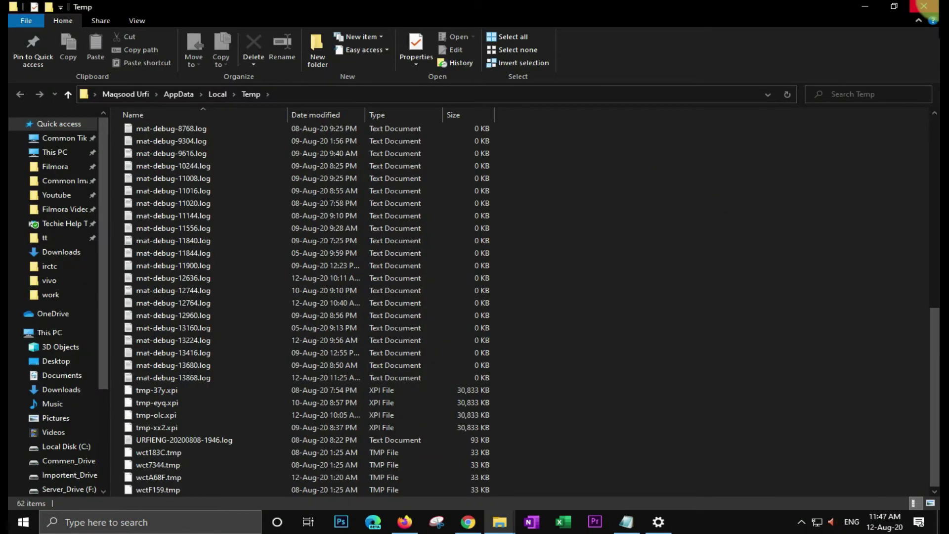
left_click(924, 6)
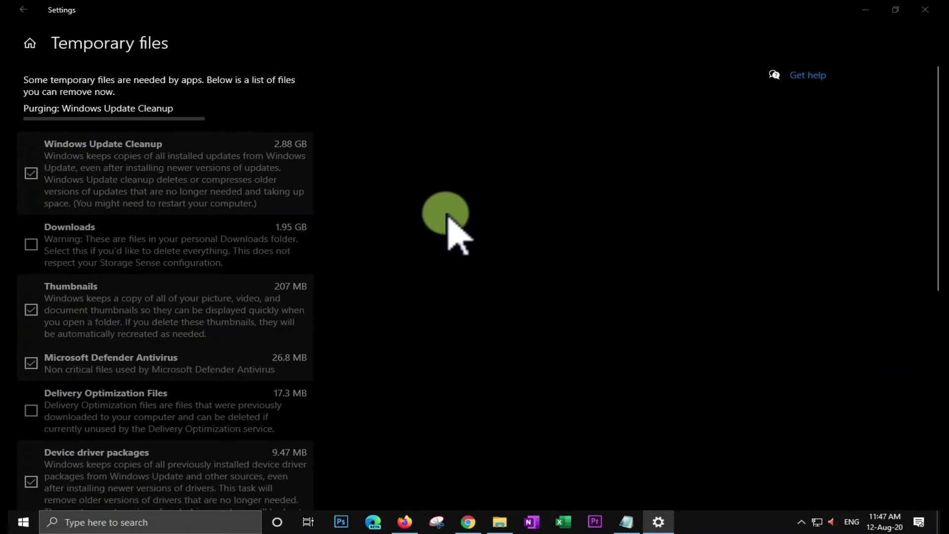
Step: Run prefetch to open the Prefetch folder, grant access to it, look through its files and close the window
key("super+r")
type("prefetch")
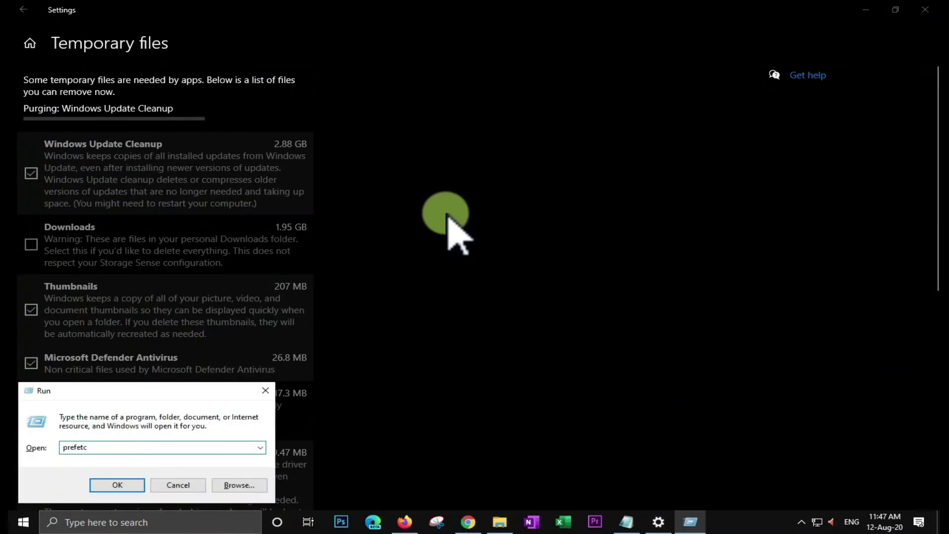
key("Return")
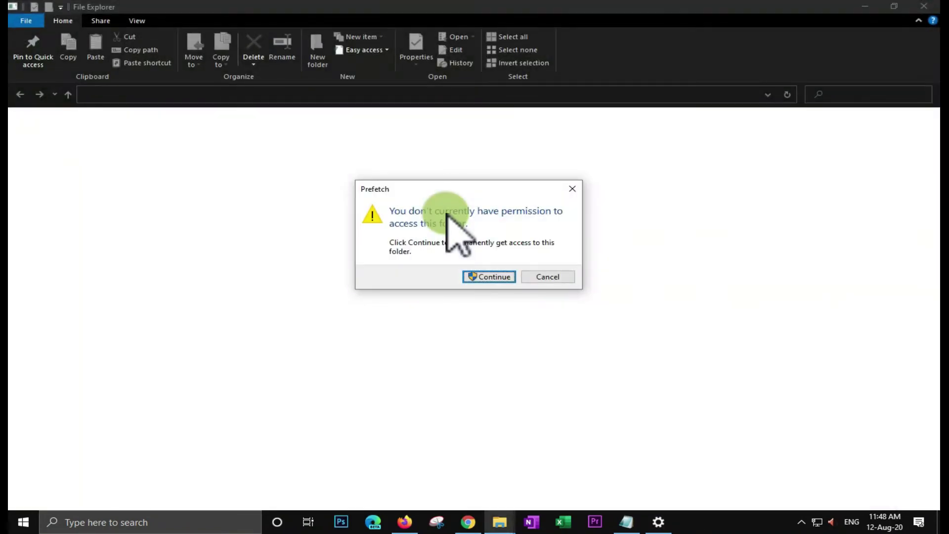
left_click(486, 277)
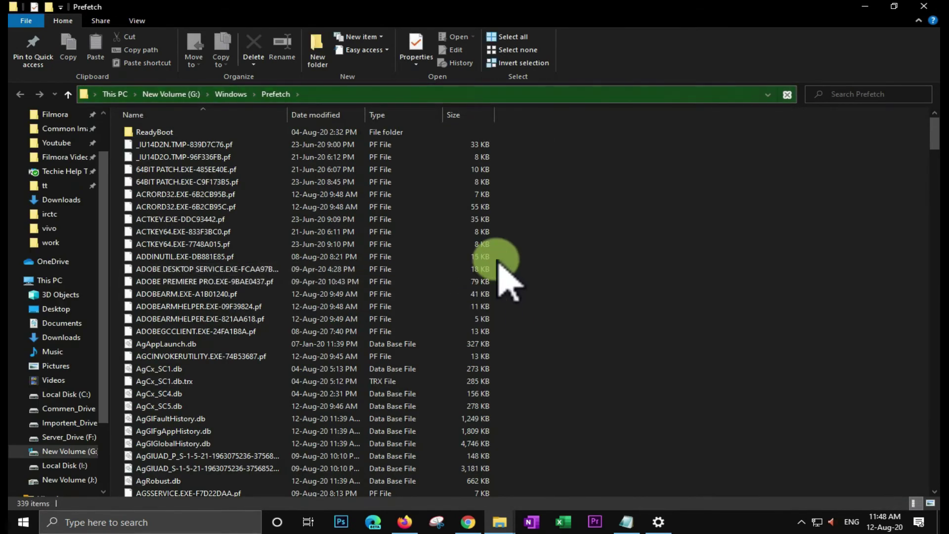
scroll(508, 282, "down", 15)
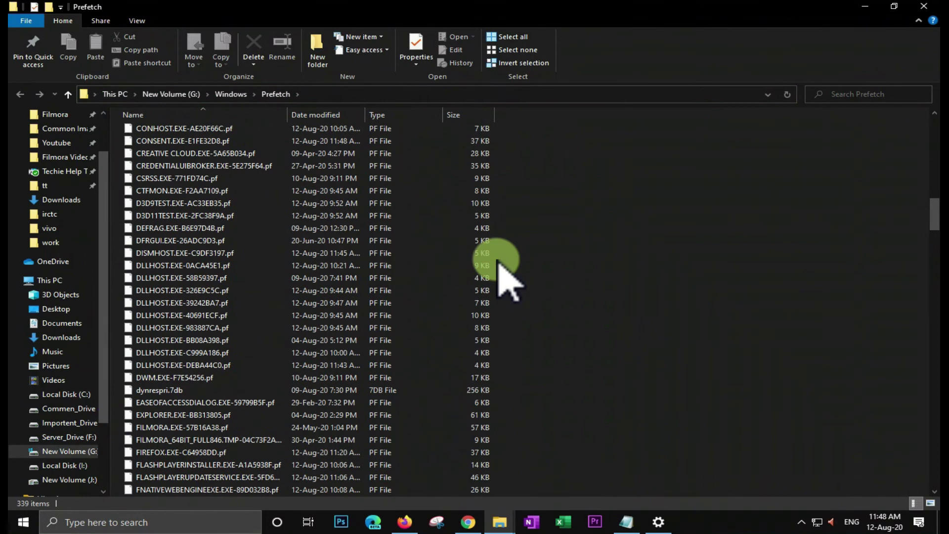
scroll(498, 263, "down", 7)
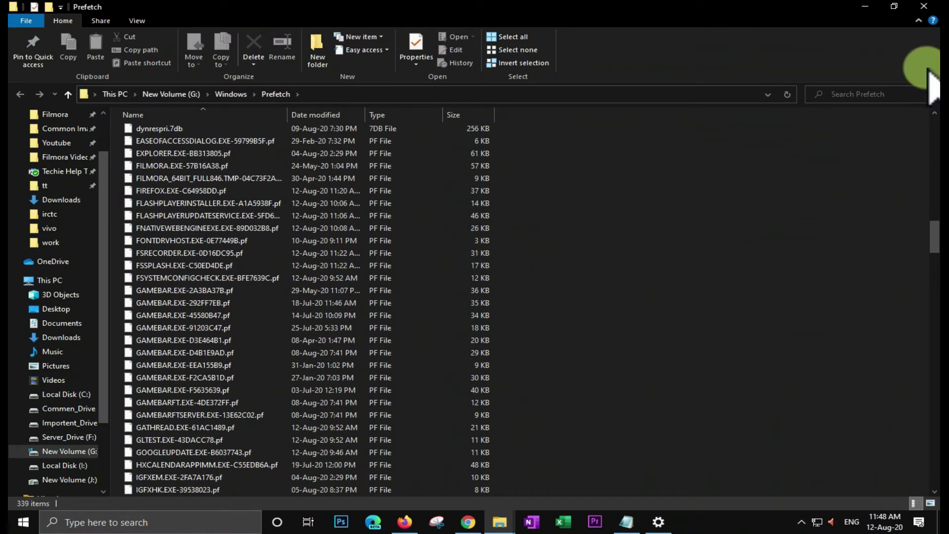
left_click(924, 6)
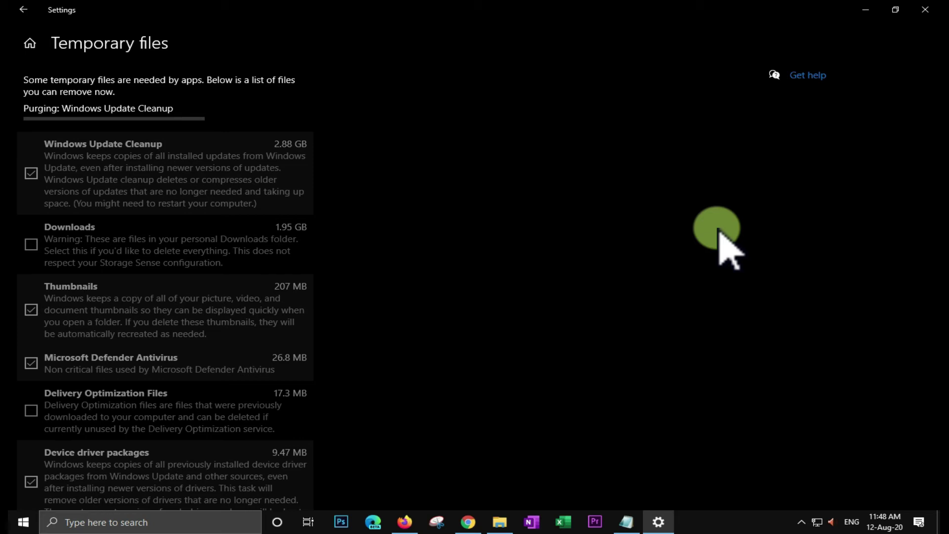
Step: Launch Disk Cleanup by running cleanmgr and scan the drive New Volume (G:)
key("super+r")
type("cleanmg")
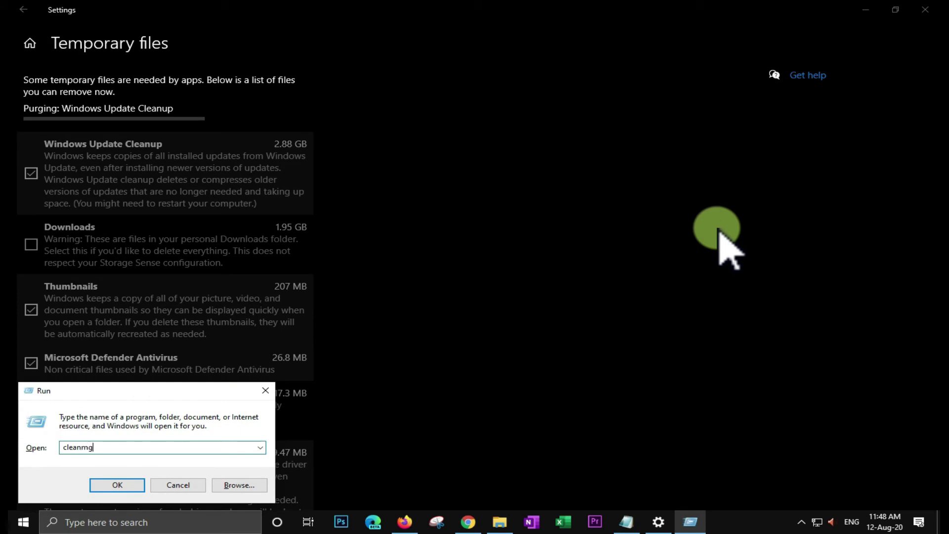
type("r")
key("Return")
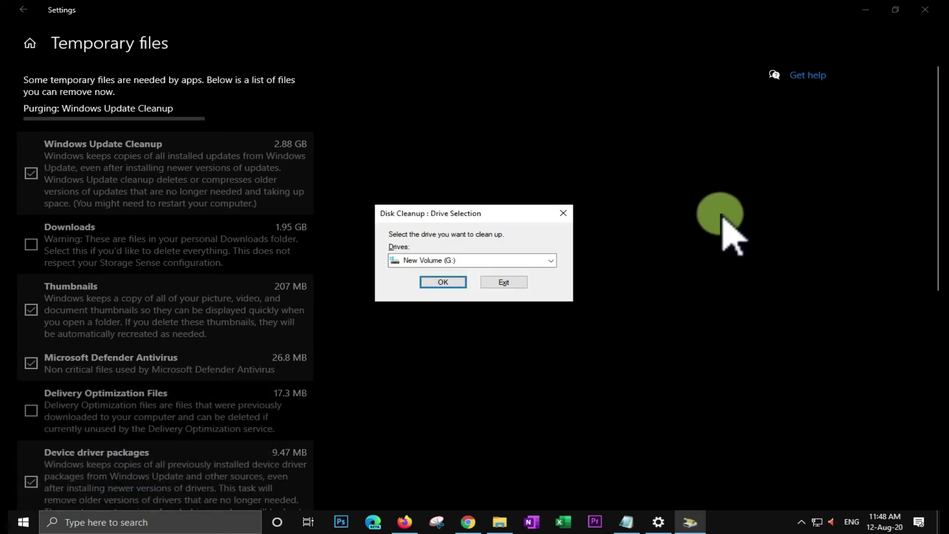
left_click(434, 283)
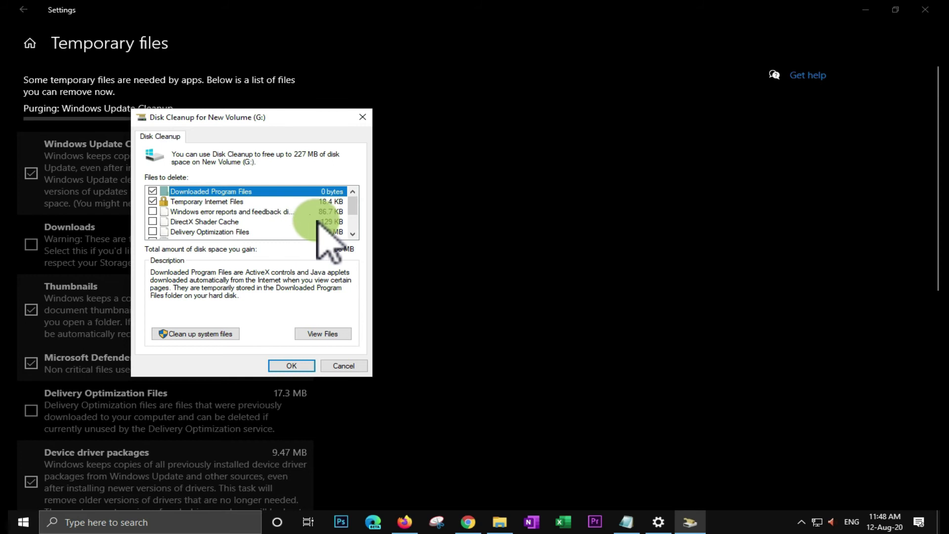
Step: Move the Disk Cleanup dialog clear of the settings list, review its files to delete, and cancel the cleanup
left_click_drag(286, 121, 722, 124)
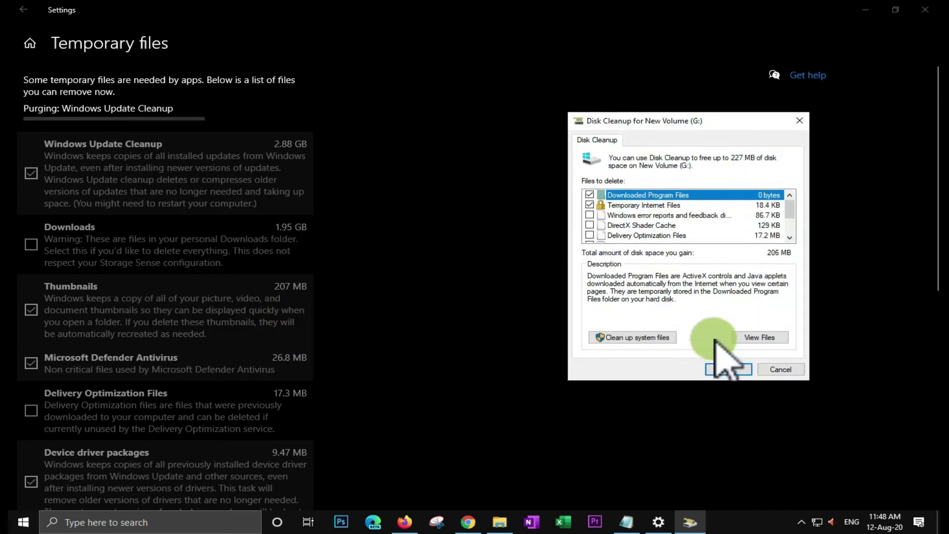
scroll(762, 230, "down", 2)
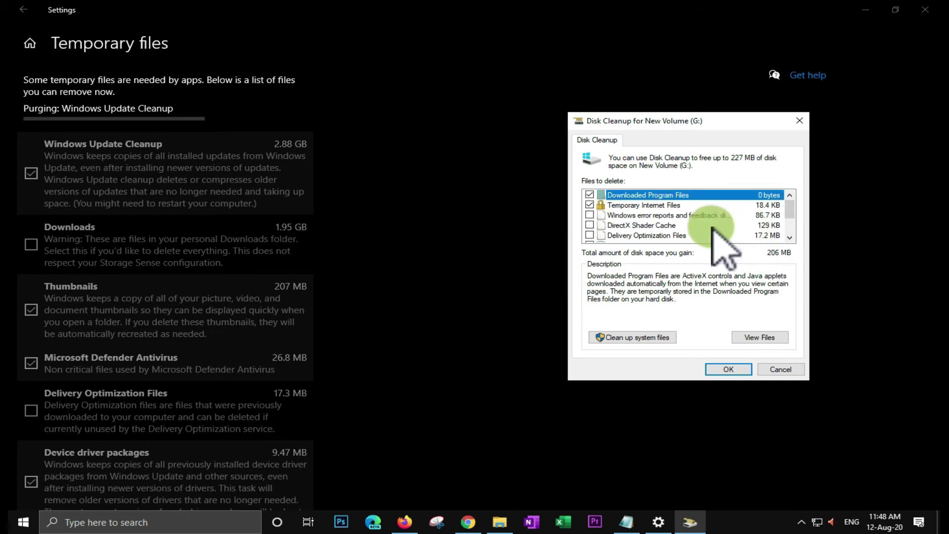
scroll(719, 217, "down", 1)
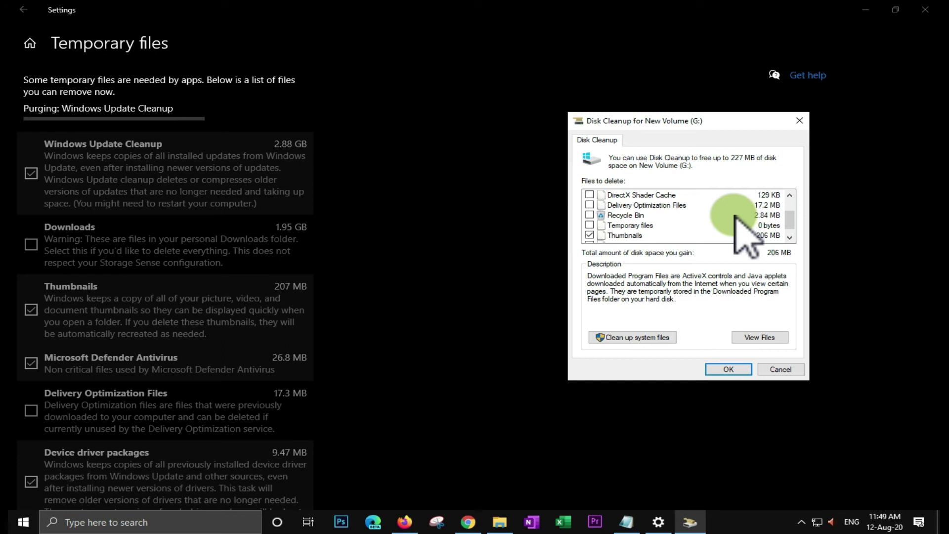
scroll(736, 216, "down", 1)
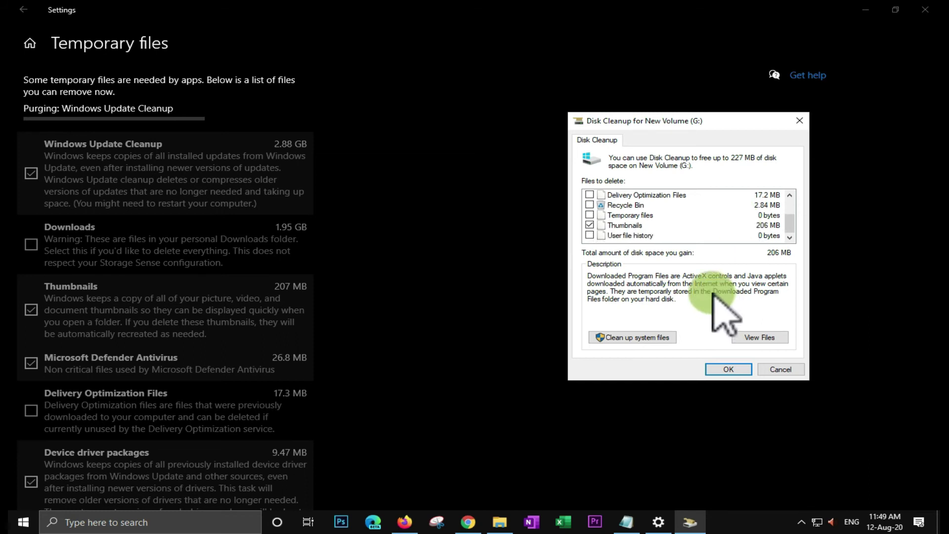
left_click(781, 369)
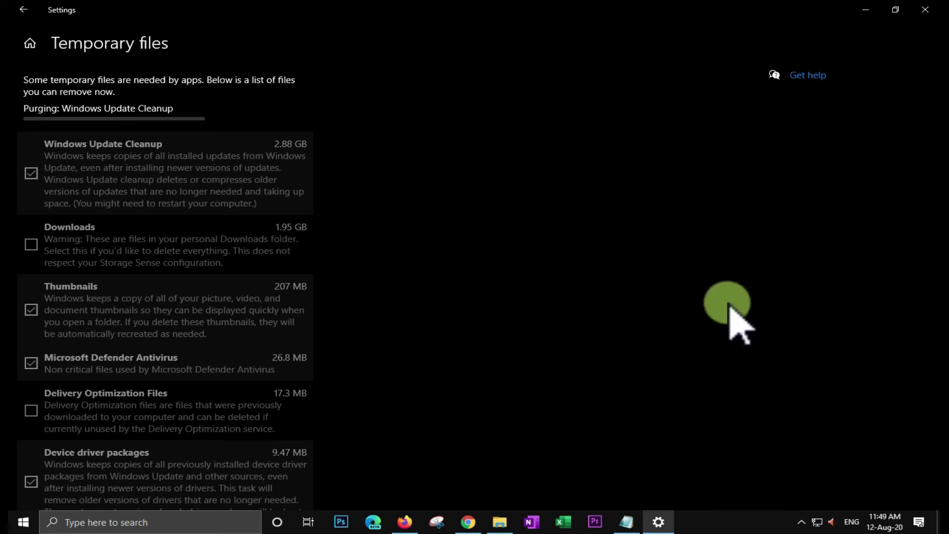
Step: Search Windows for "dis", open Defragment and Optimize Drives, view the drives' status and close the window
left_click(105, 519)
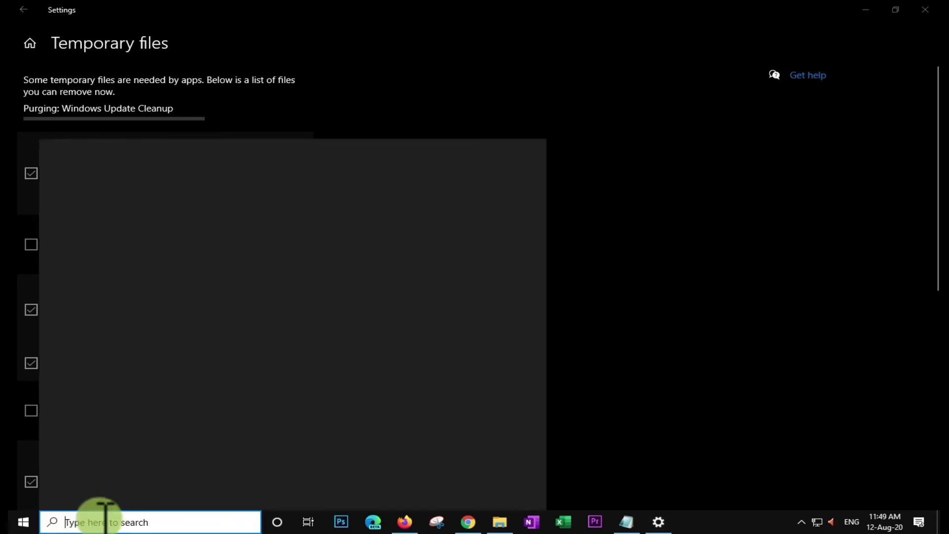
type("dis")
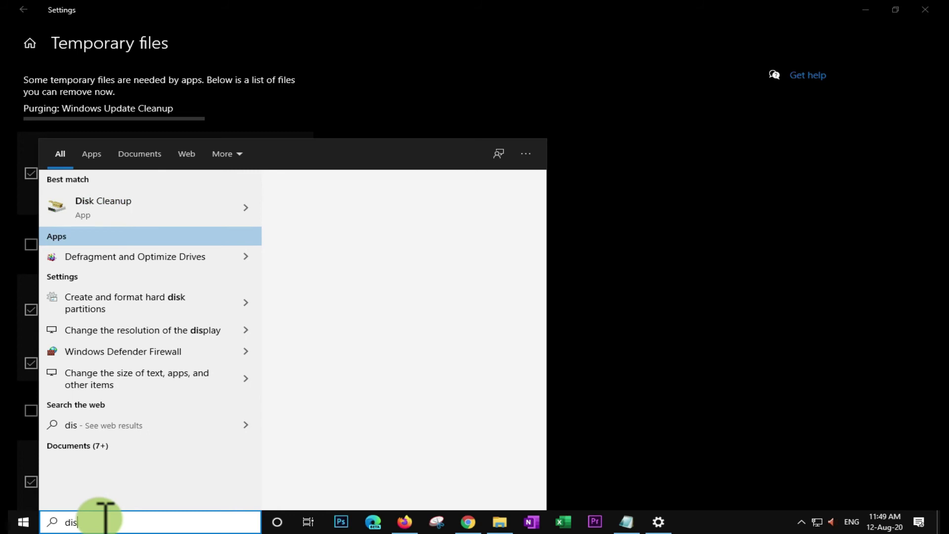
key("Down")
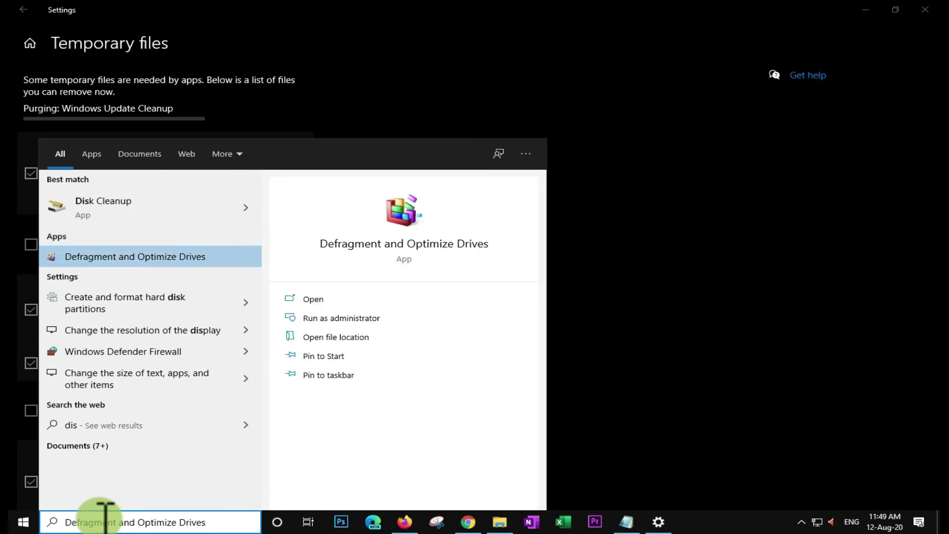
left_click(208, 262)
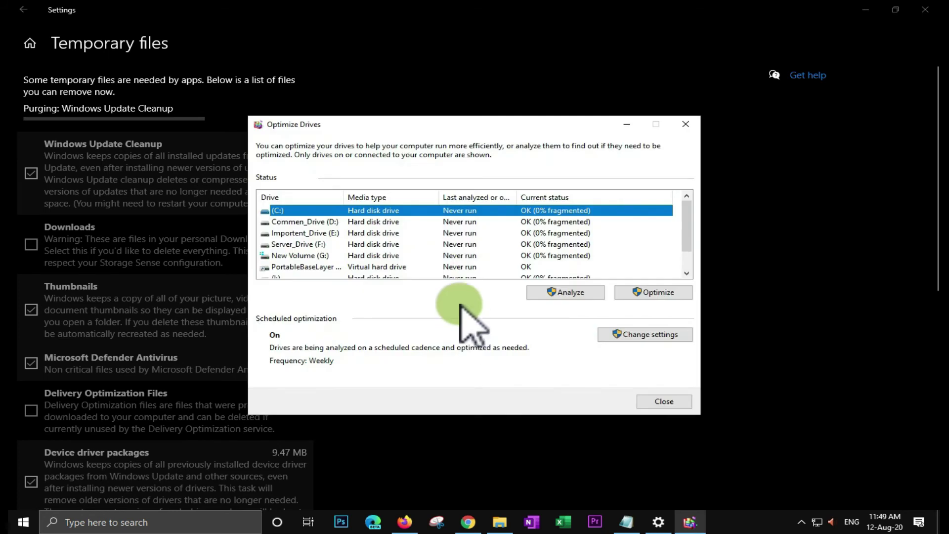
left_click_drag(505, 122, 675, 114)
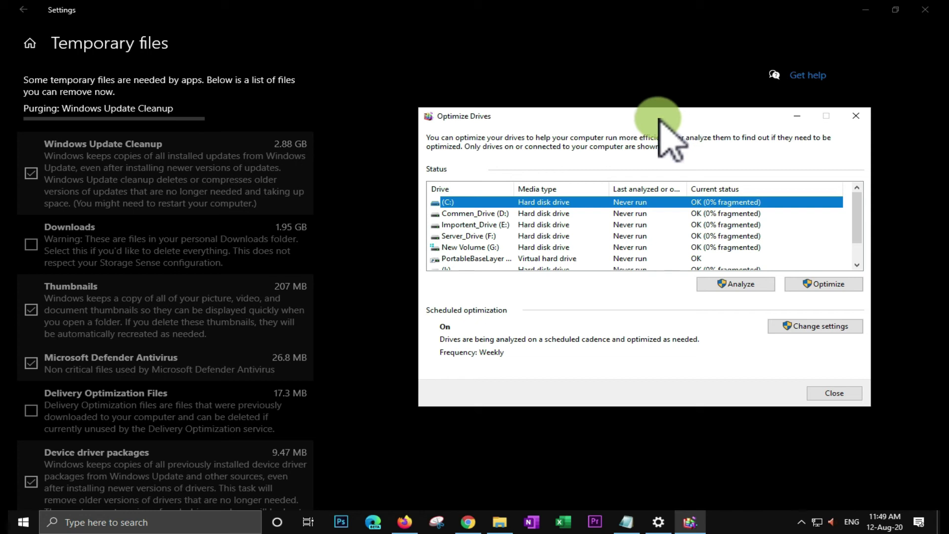
left_click_drag(659, 119, 616, 119)
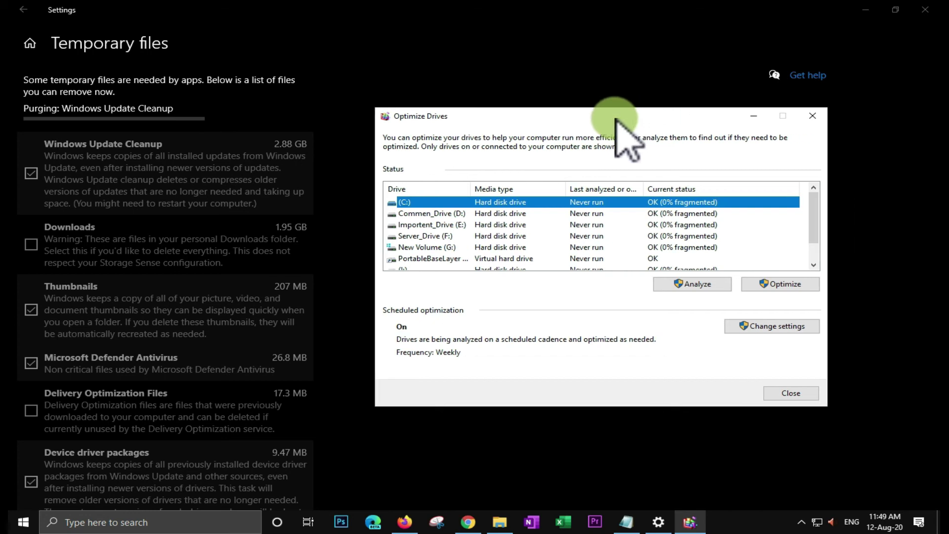
left_click(813, 115)
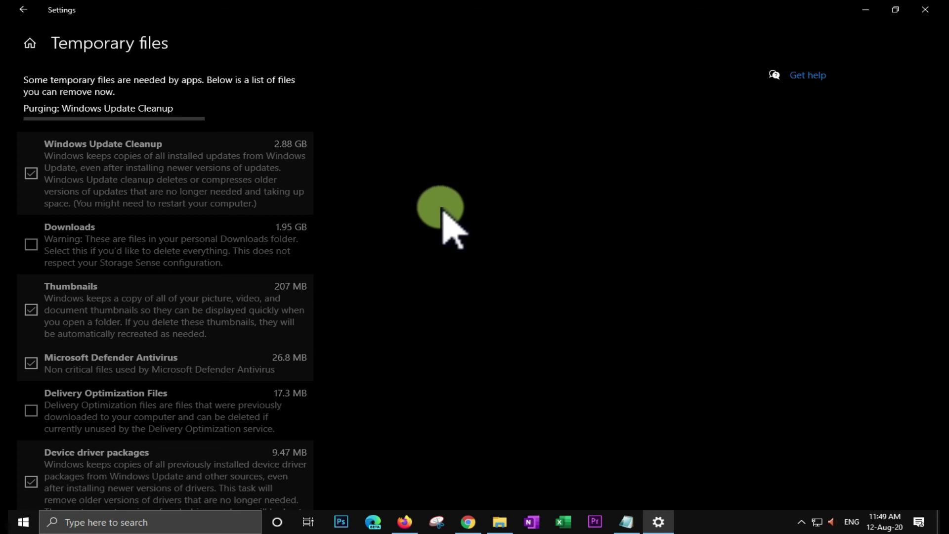
scroll(444, 212, "down", 8)
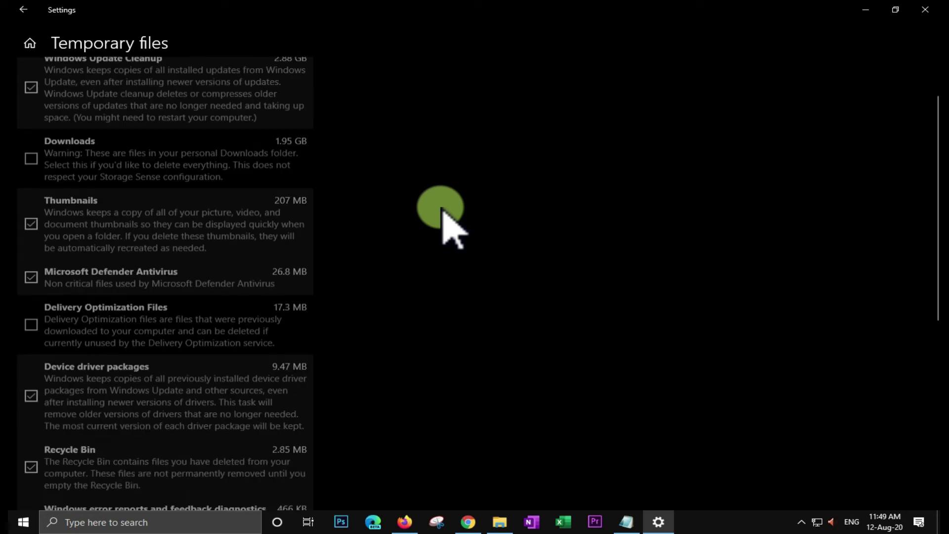
scroll(444, 212, "up", 8)
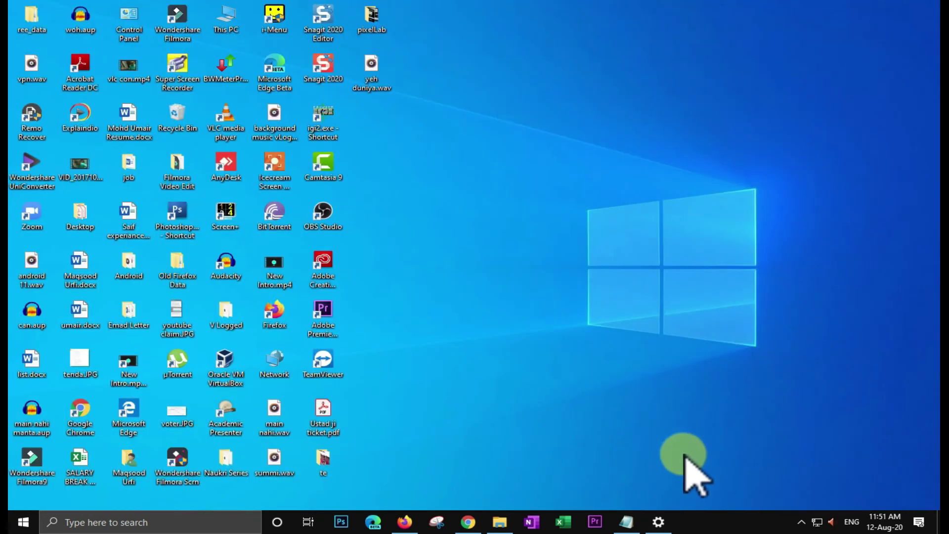
Step: Open Task Manager from the desktop
right_click(695, 524)
left_click(732, 470)
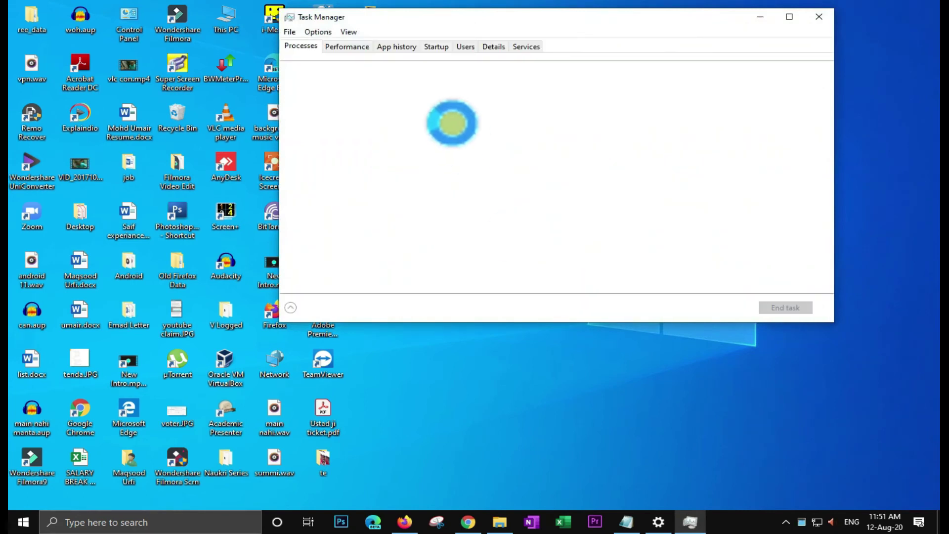
Step: Display the startup programs in Task Manager and check the status of µTorrent and Cortana
left_click(436, 47)
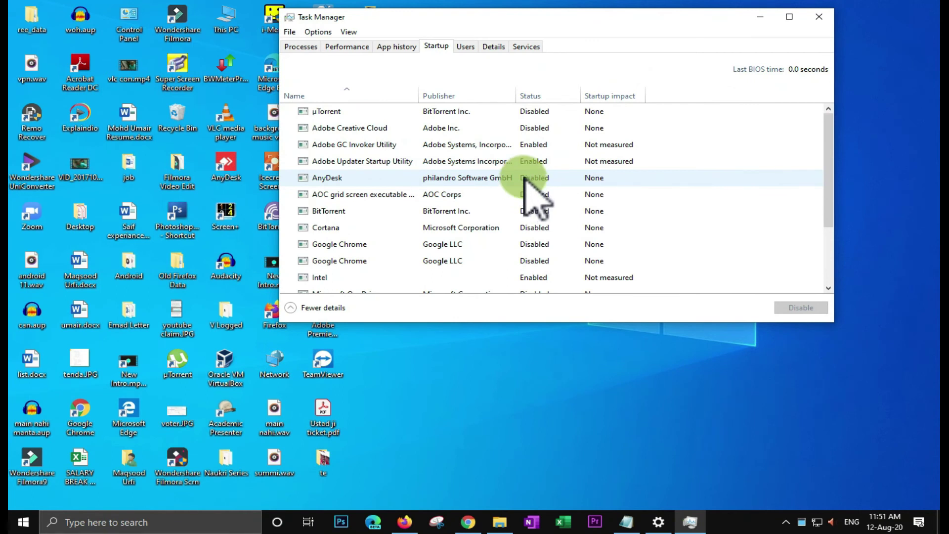
scroll(526, 181, "down", 2)
scroll(526, 185, "up", 3)
left_click(341, 112)
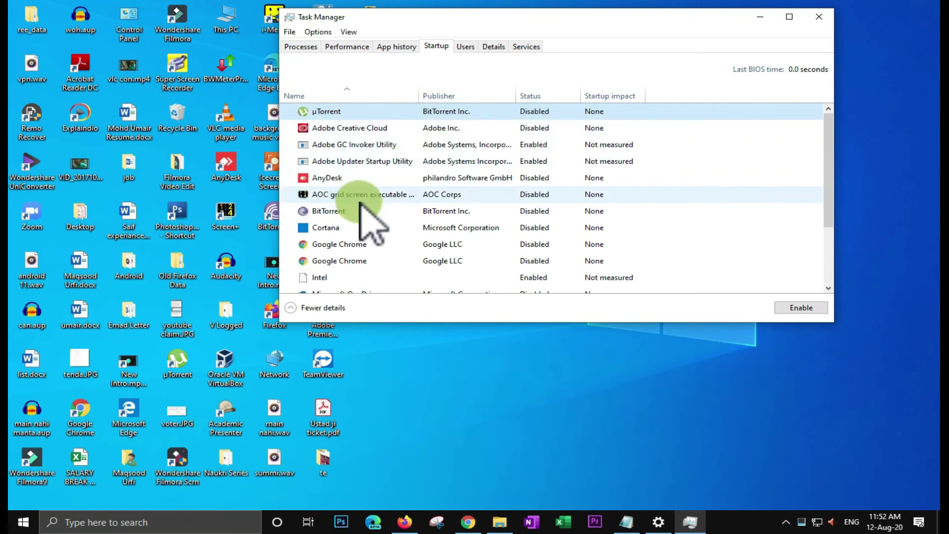
left_click(347, 229)
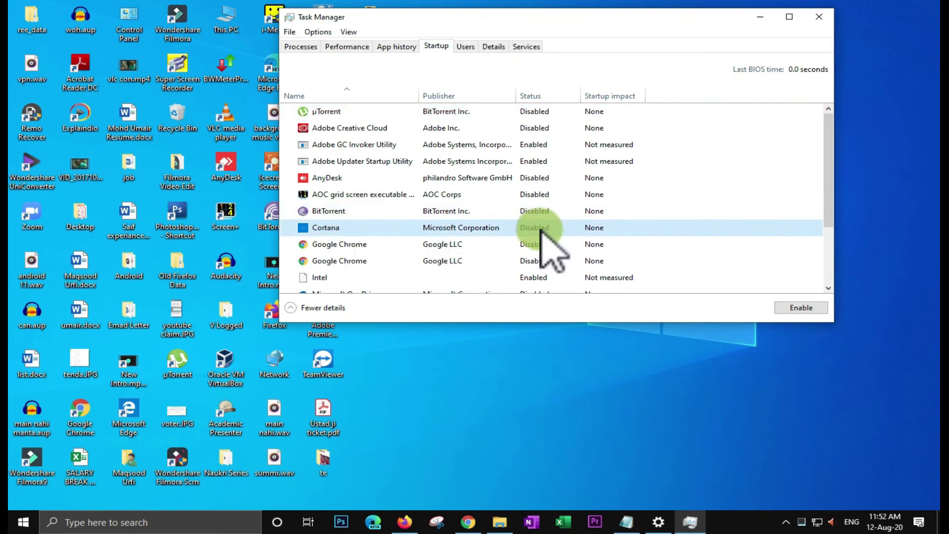
Step: Review the remaining startup programs, including Realtek HD Audio Manager and Intel, and close Task Manager
scroll(544, 233, "down", 1)
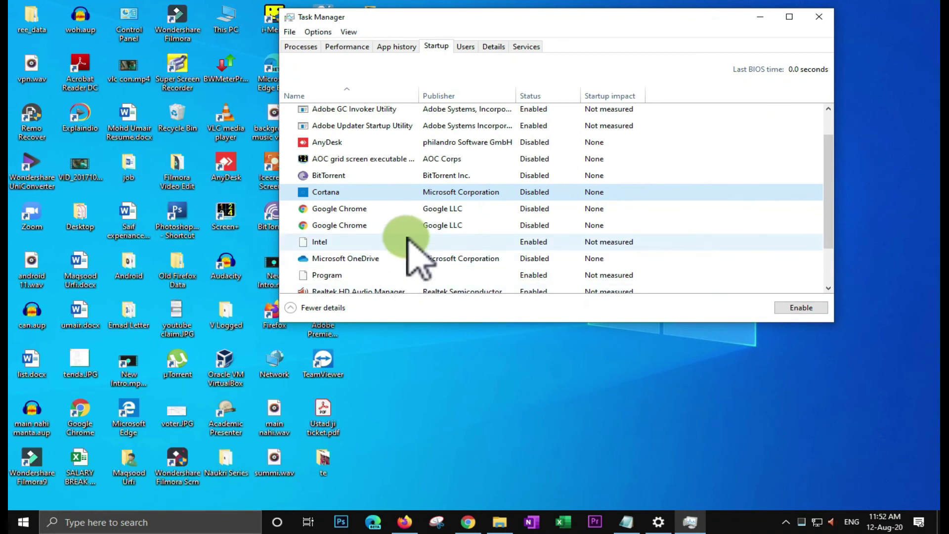
scroll(418, 257, "down", 1)
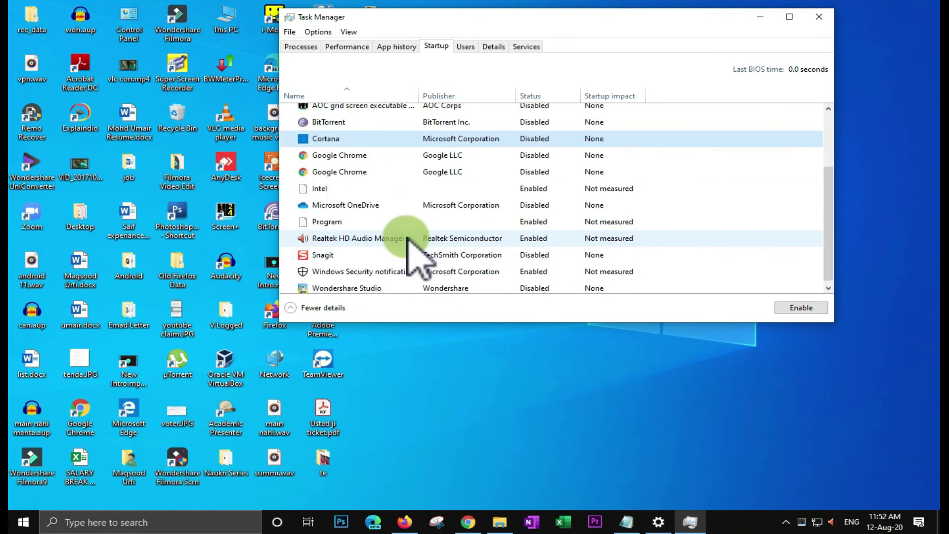
scroll(408, 240, "down", 1)
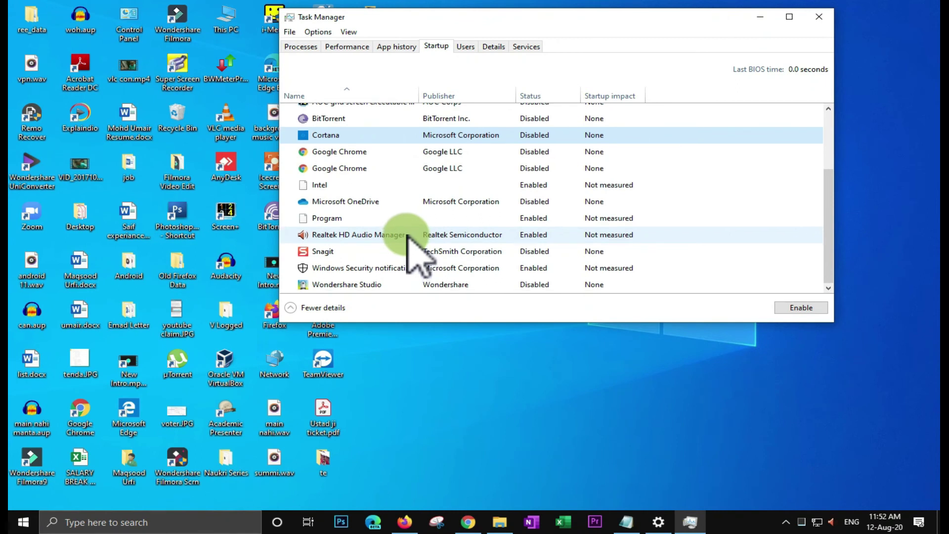
left_click(332, 239)
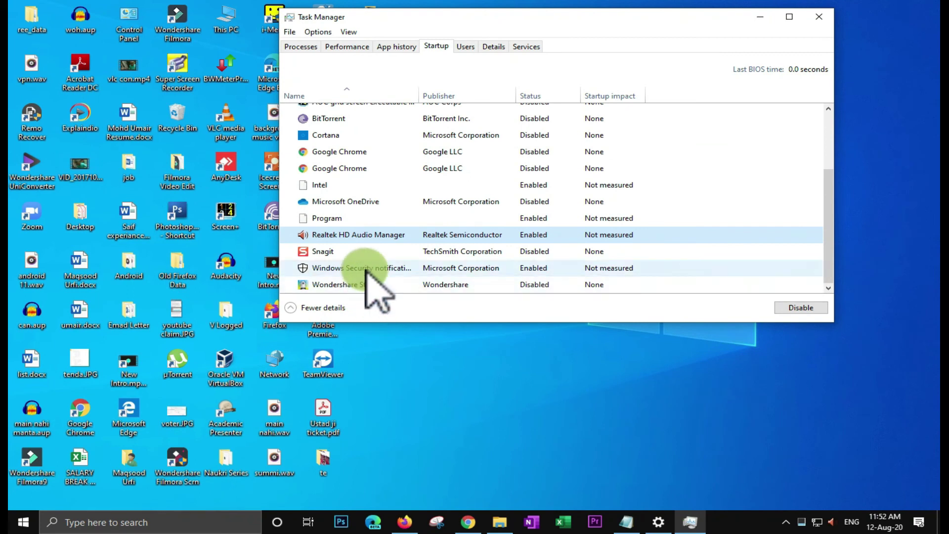
left_click(329, 185)
scroll(330, 181, "up", 2)
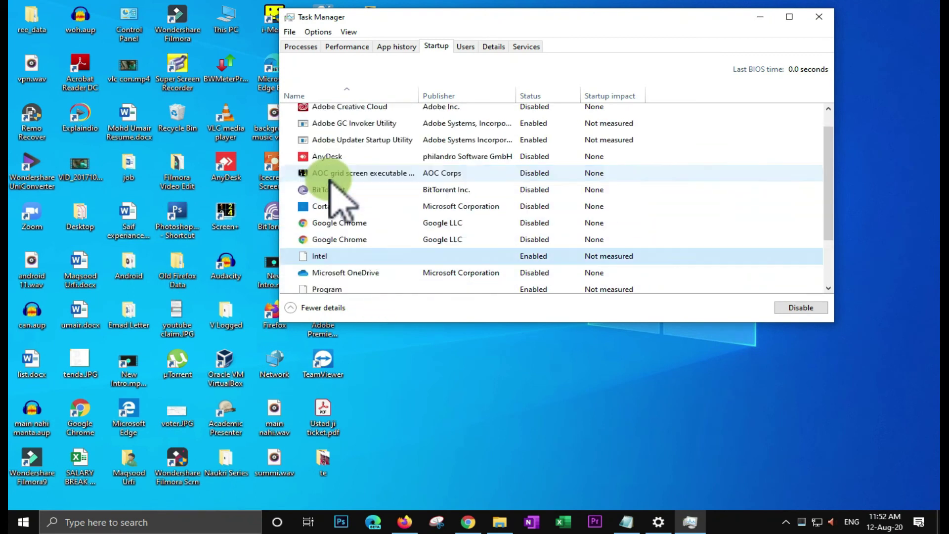
scroll(330, 181, "up", 1)
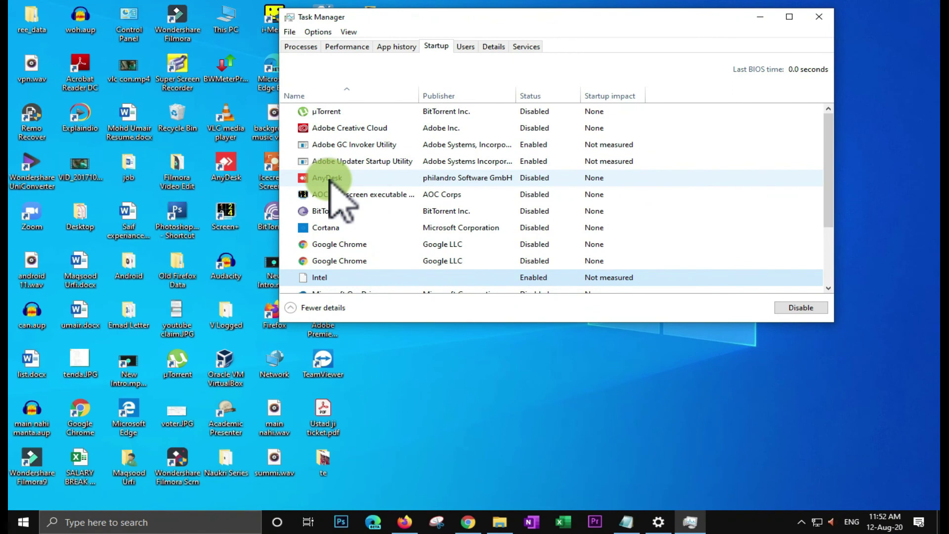
left_click(819, 18)
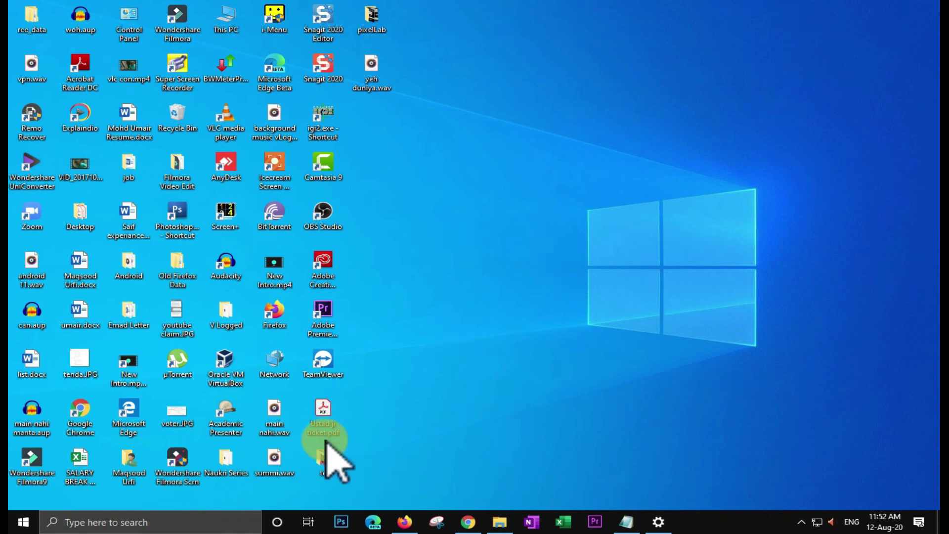
Step: Switch to Chrome, open youtube.com/techiehelptips in a new tab and look over the channel's home page
left_click(468, 521)
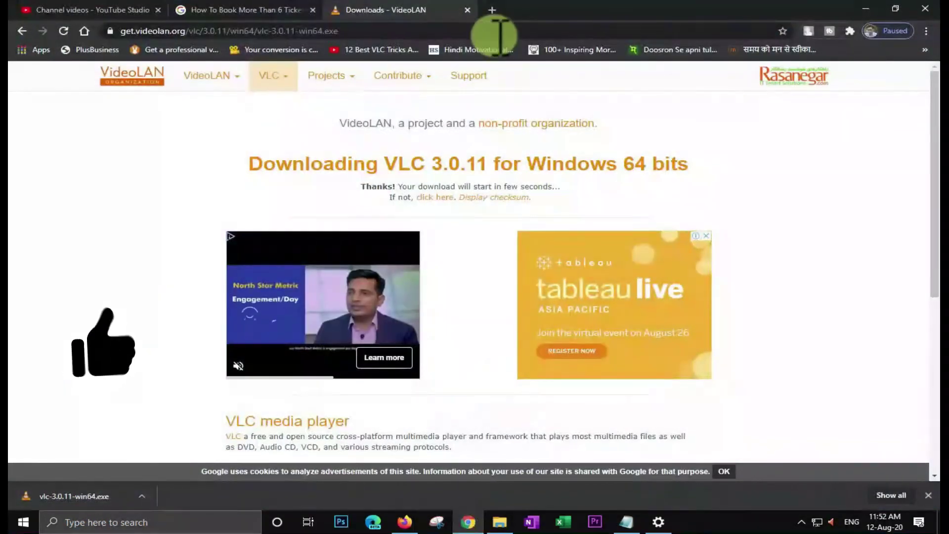
left_click(494, 10)
type("y")
key("Return")
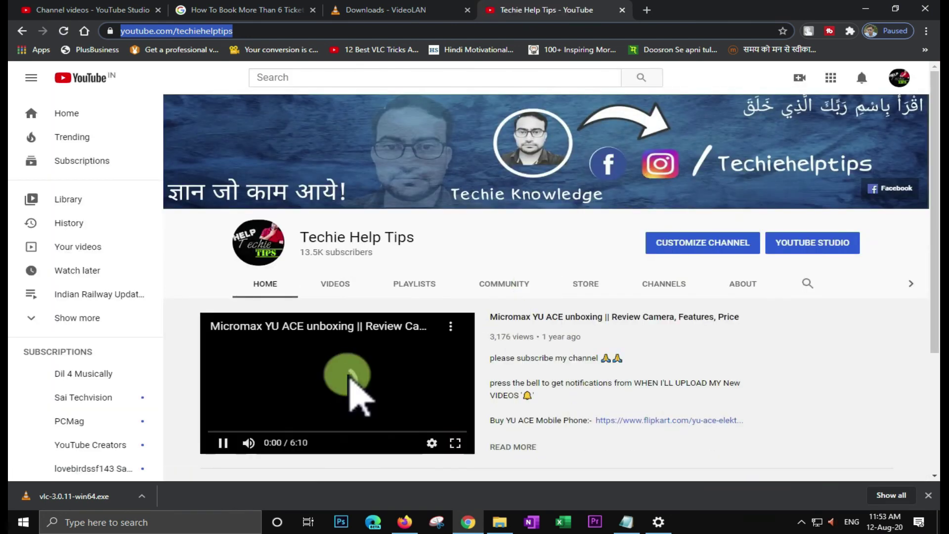
scroll(345, 373, "down", 3)
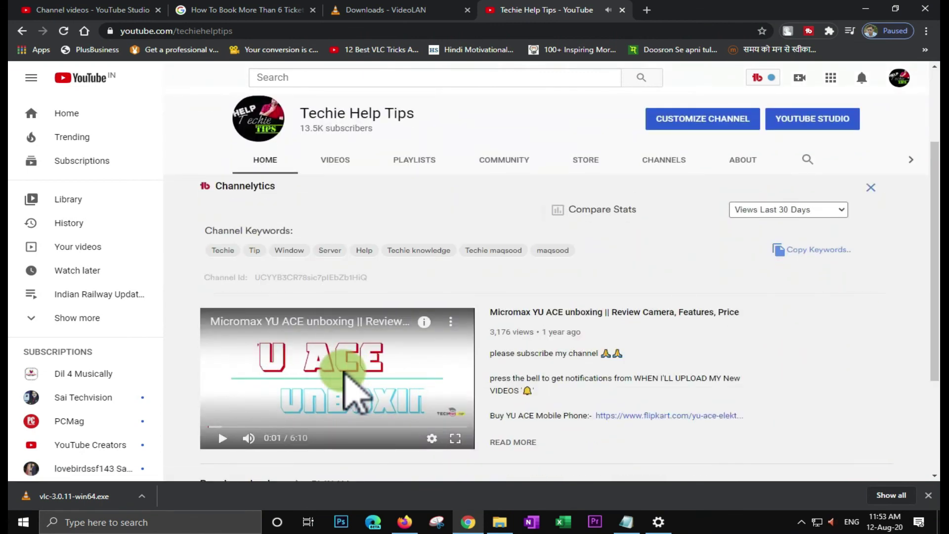
scroll(349, 391, "up", 3)
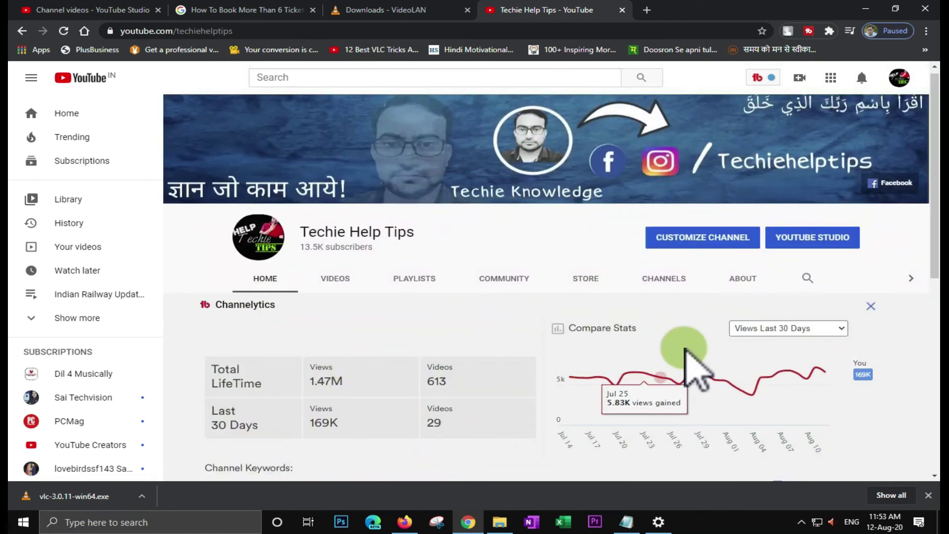